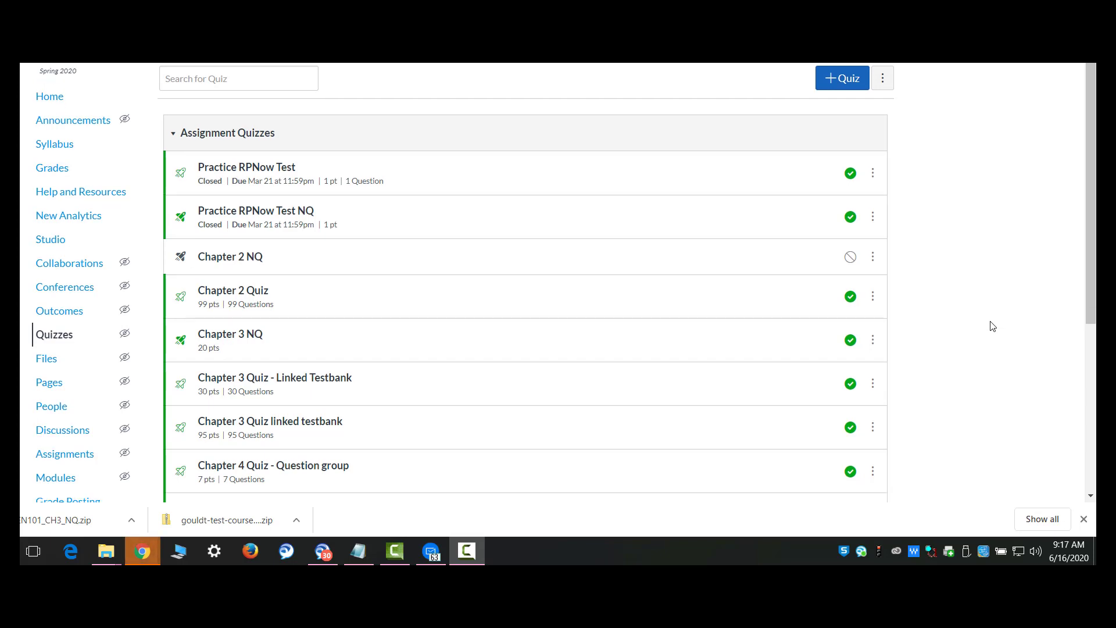
- Look over the chapter_1 quiz's action options, then close them without choosing anything
{"action": "scroll", "coordinate": [993, 326], "scroll_direction": "down", "scroll_amount": 3}
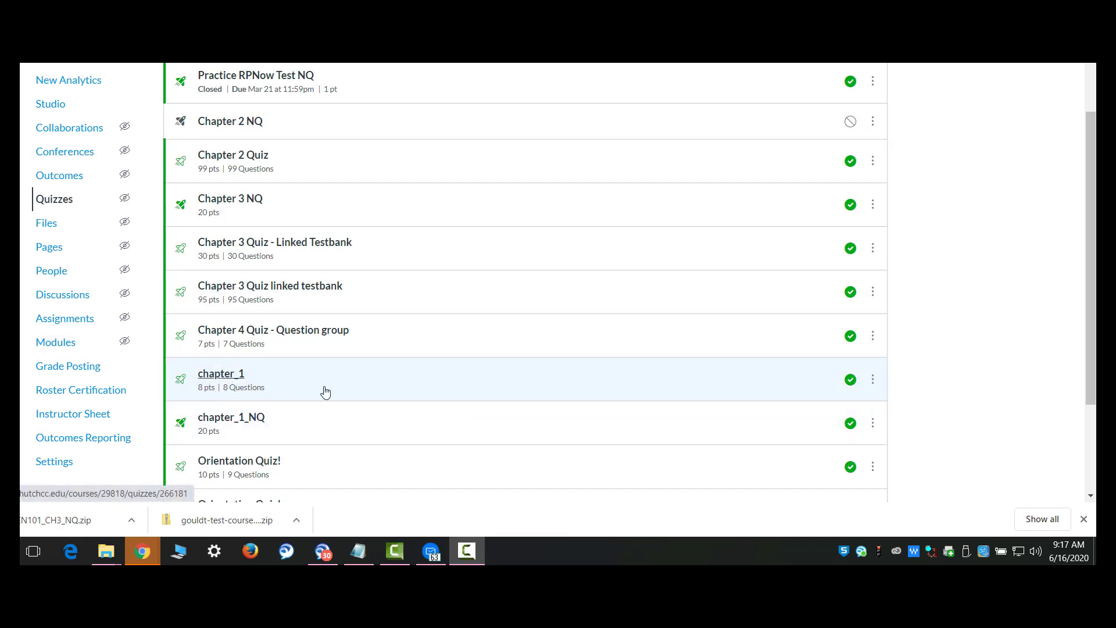
{"action": "left_click", "coordinate": [872, 380]}
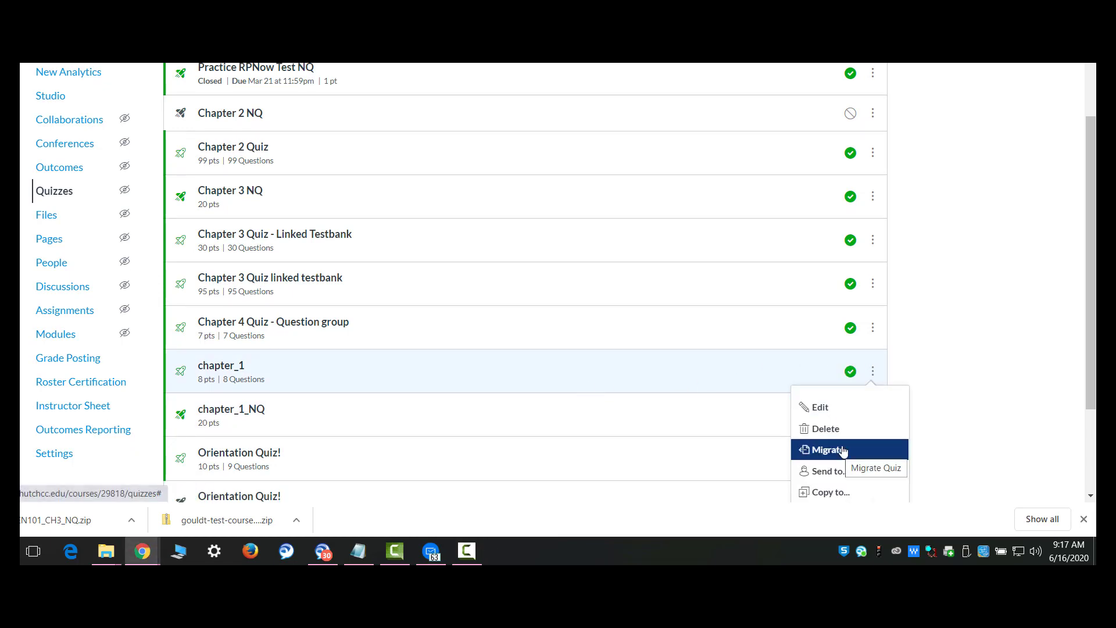
{"action": "left_click", "coordinate": [971, 308]}
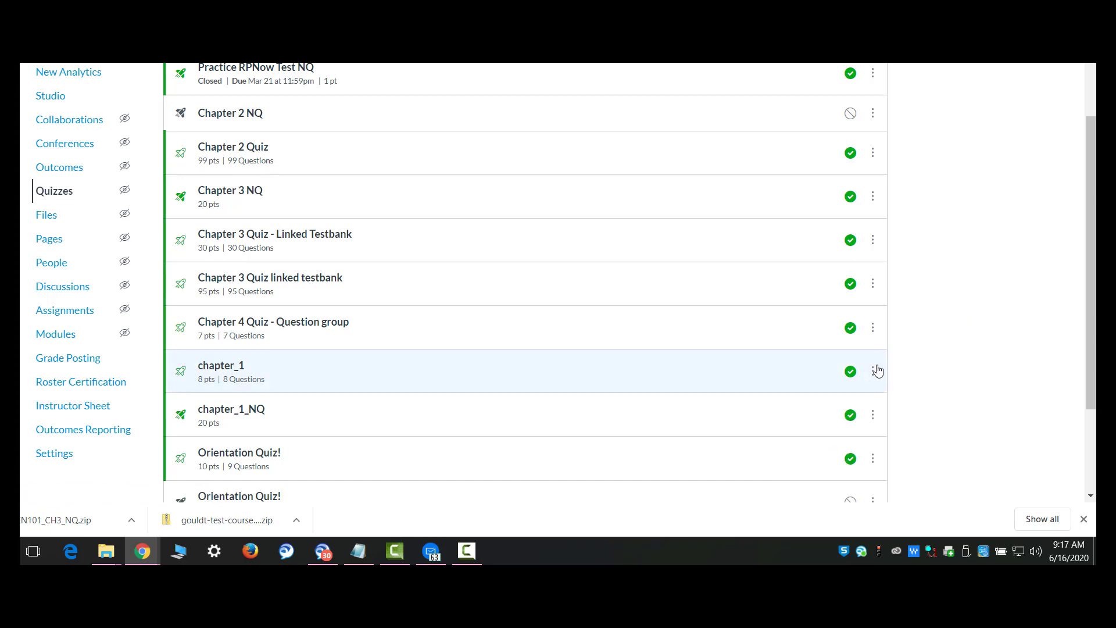
{"action": "scroll", "coordinate": [952, 415], "scroll_direction": "down", "scroll_amount": 3}
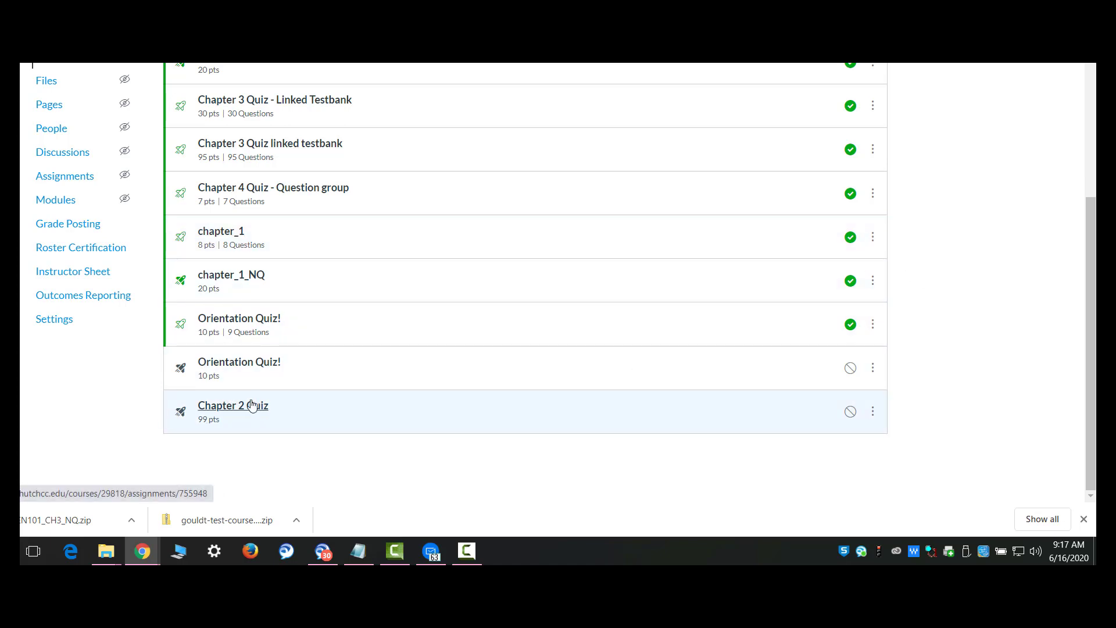
{"action": "scroll", "coordinate": [385, 276], "scroll_direction": "up", "scroll_amount": 1}
{"action": "scroll", "coordinate": [385, 276], "scroll_direction": "up", "scroll_amount": 2}
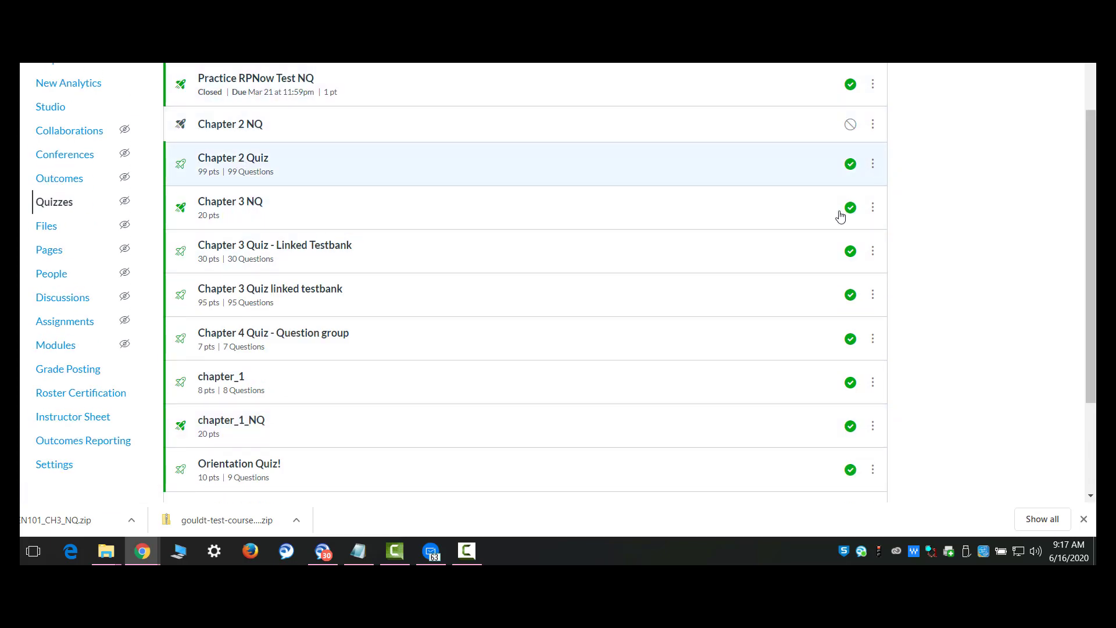
{"action": "scroll", "coordinate": [386, 391], "scroll_direction": "down", "scroll_amount": 3}
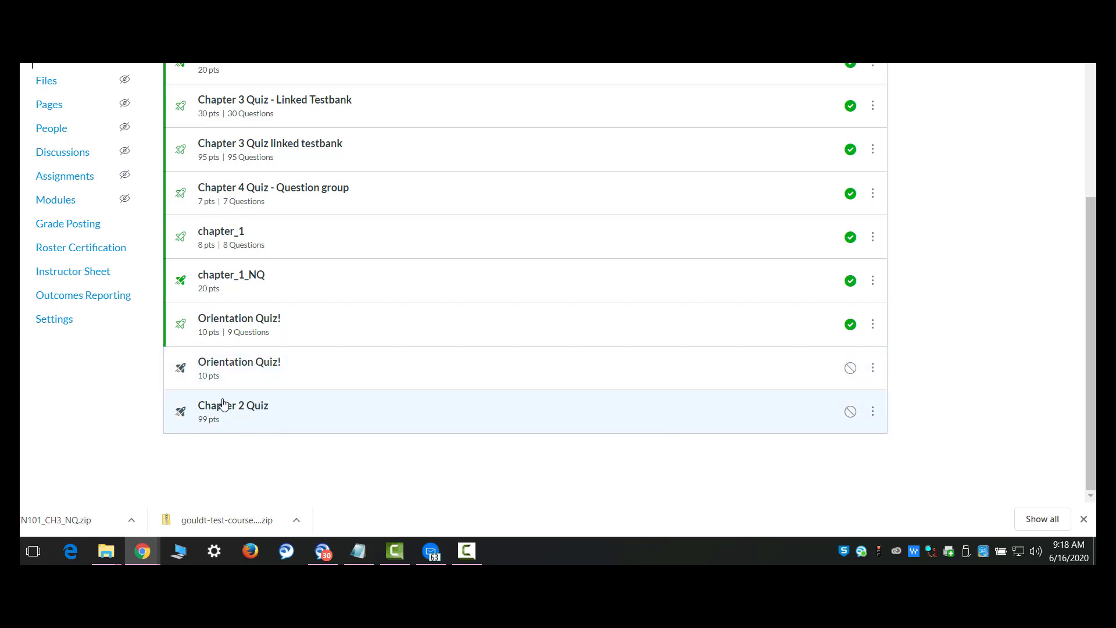
- Edit the unpublished Chapter 2 Quiz, retitle it 'Chapter 2 Quiz NQ', and Save & Publish
{"action": "left_click", "coordinate": [873, 414]}
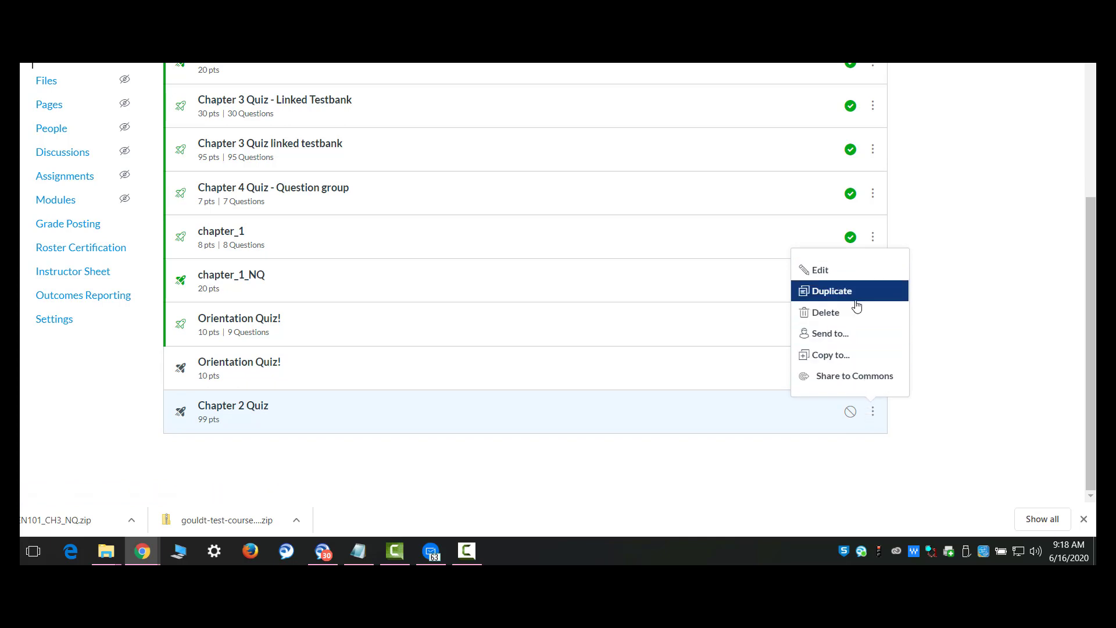
{"action": "left_click", "coordinate": [847, 272]}
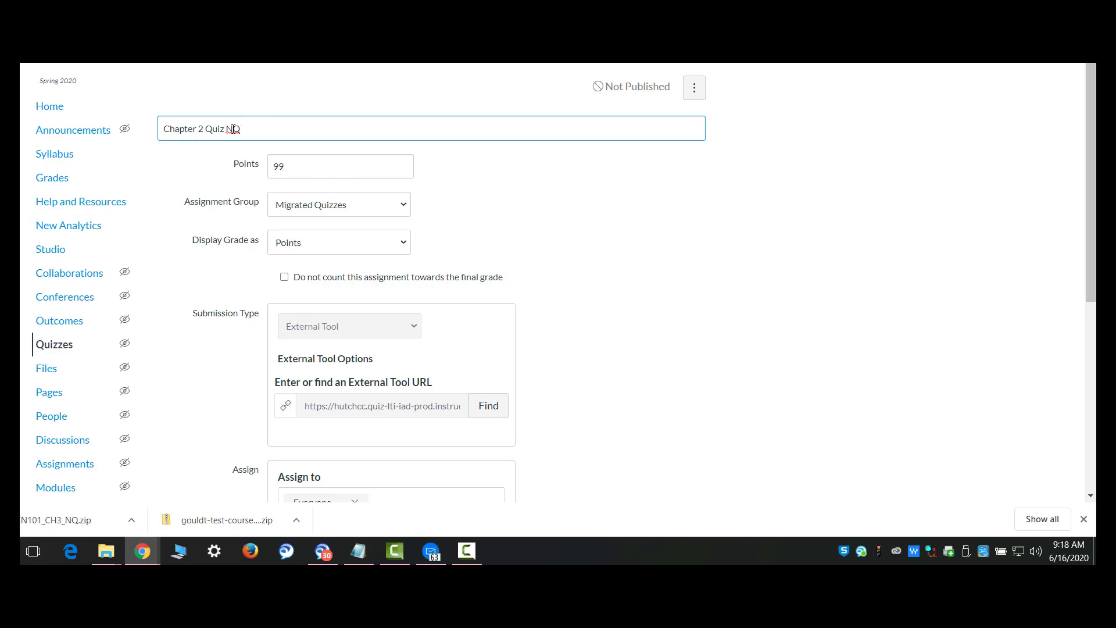
{"action": "double_click", "coordinate": [233, 130]}
{"action": "scroll", "coordinate": [756, 437], "scroll_direction": "down", "scroll_amount": 5}
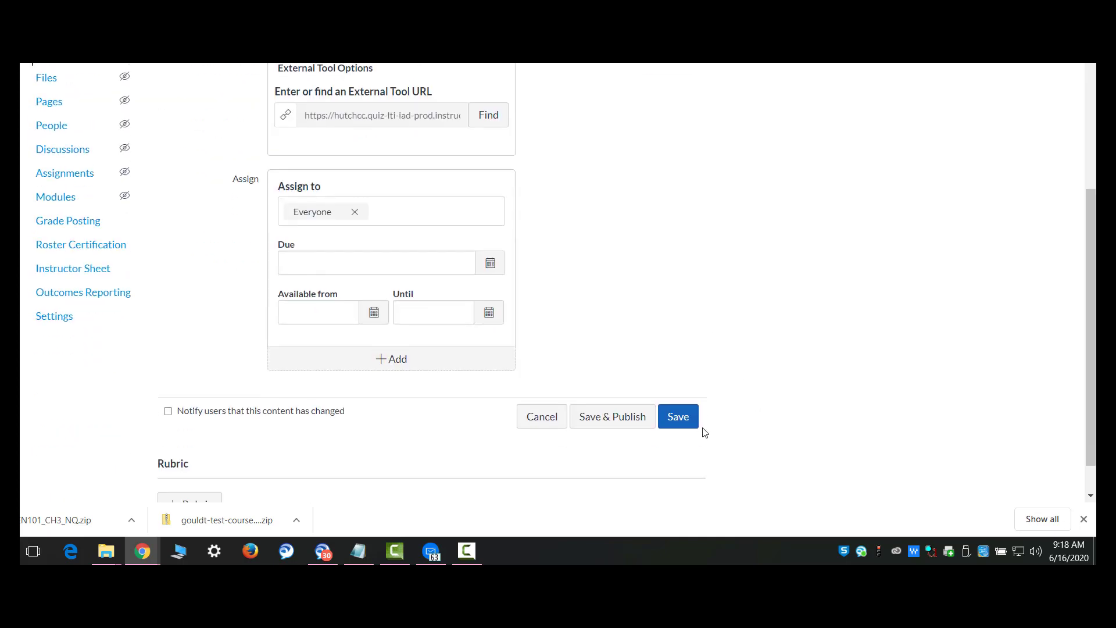
{"action": "left_click", "coordinate": [599, 419]}
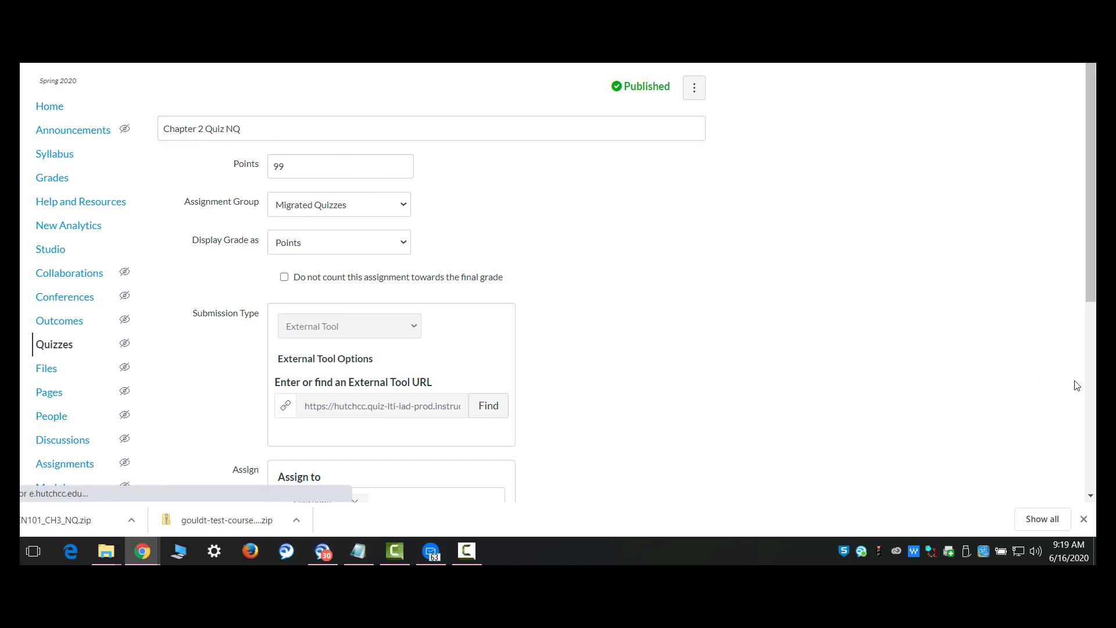
{"action": "scroll", "coordinate": [953, 356], "scroll_direction": "down", "scroll_amount": 5}
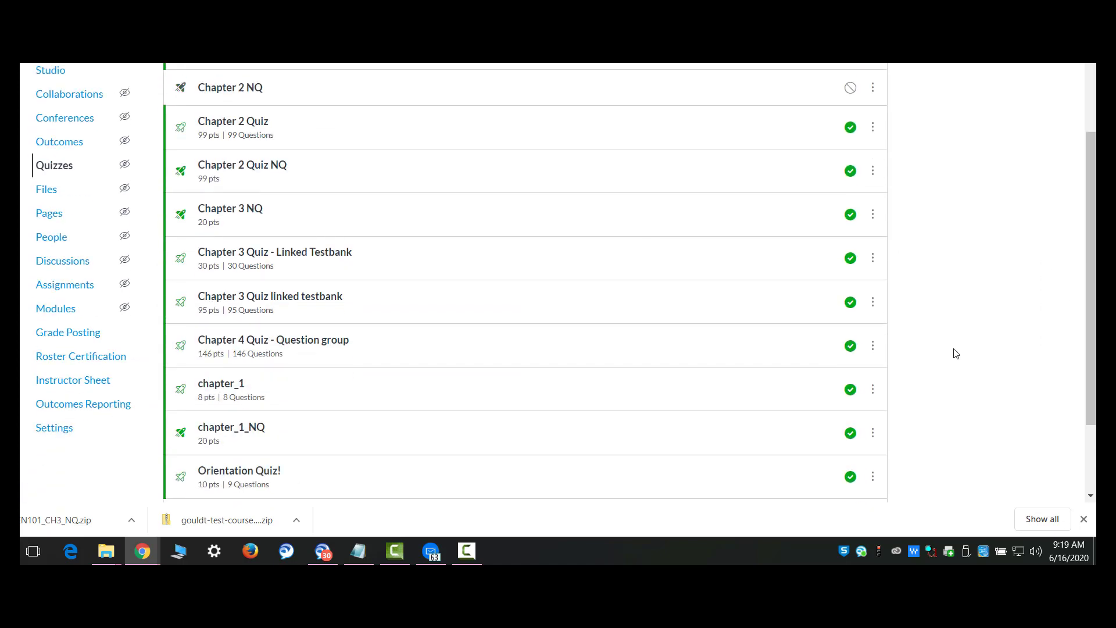
{"action": "scroll", "coordinate": [953, 346], "scroll_direction": "up", "scroll_amount": 1}
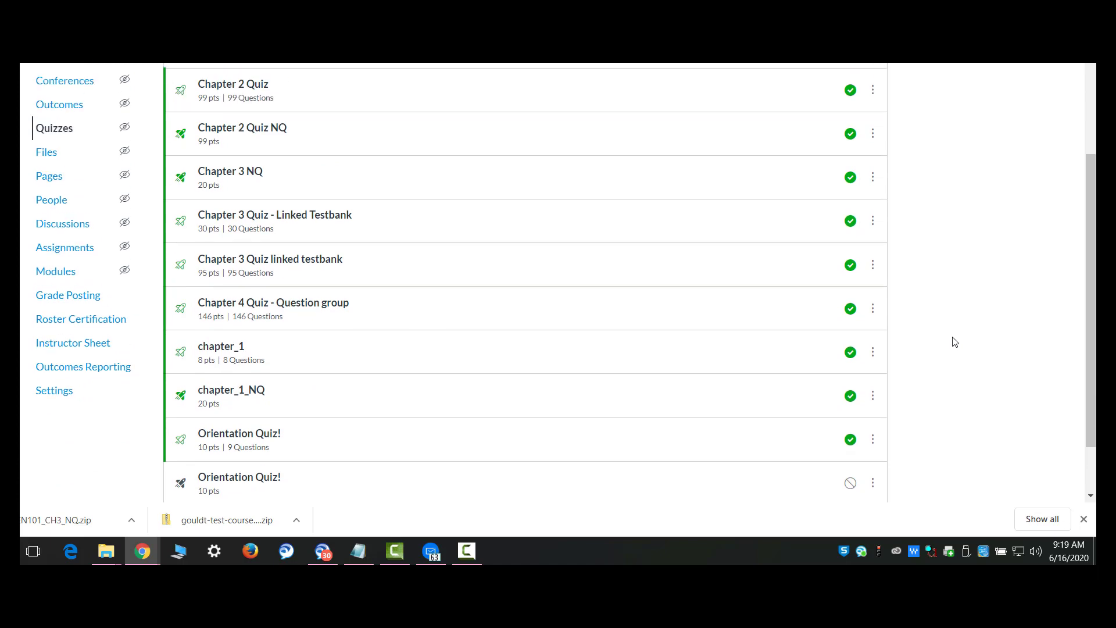
{"action": "scroll", "coordinate": [954, 342], "scroll_direction": "down", "scroll_amount": 1}
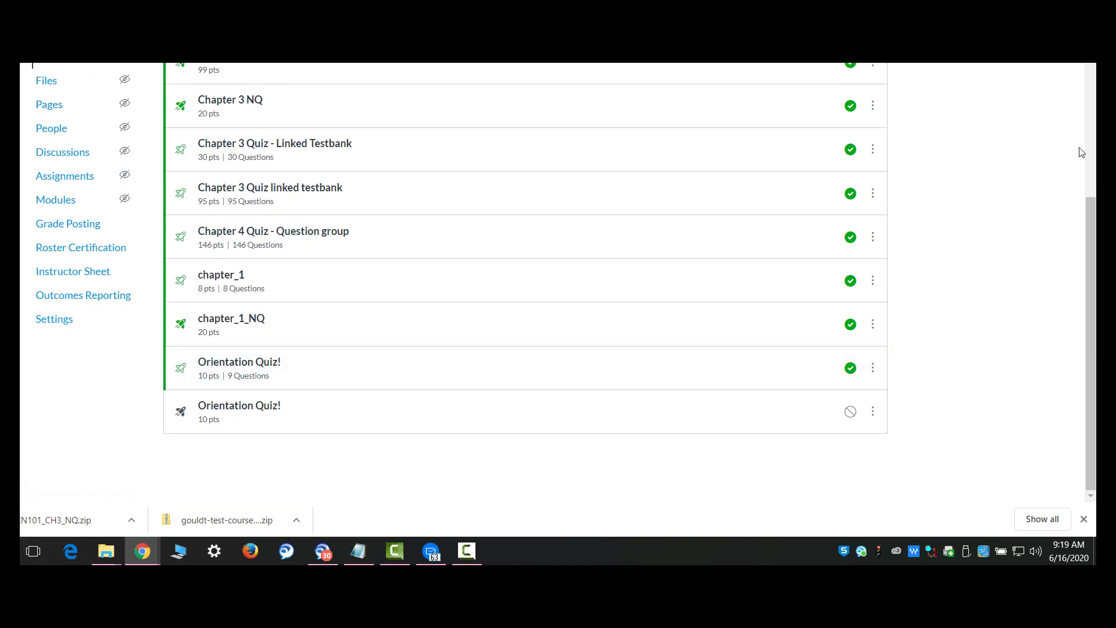
{"action": "scroll", "coordinate": [1020, 190], "scroll_direction": "up", "scroll_amount": 5}
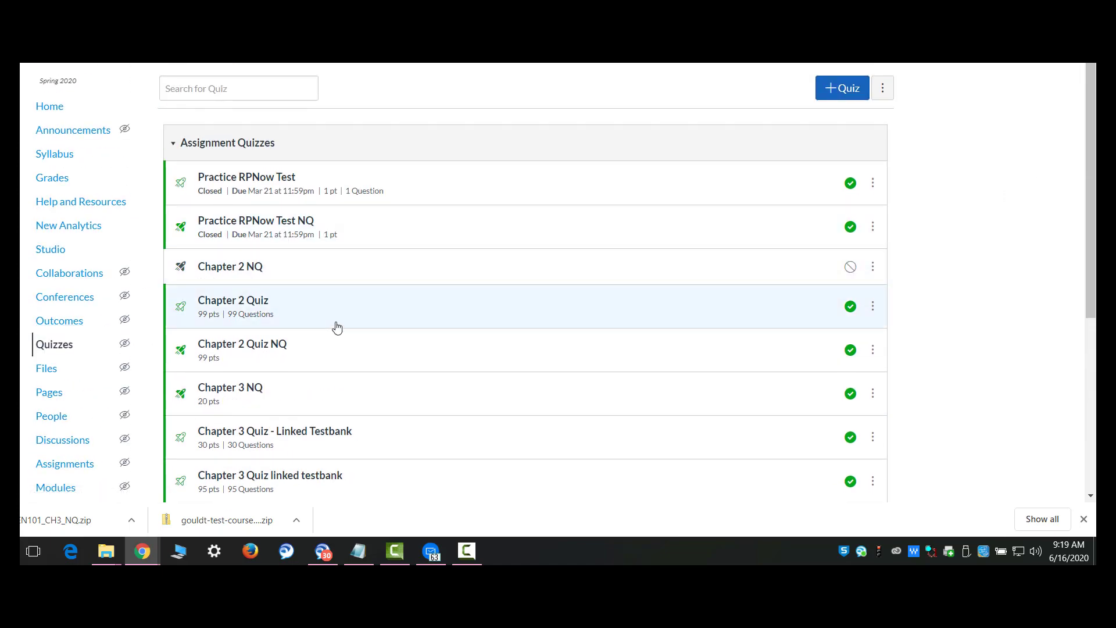
{"action": "scroll", "coordinate": [358, 324], "scroll_direction": "down", "scroll_amount": 1}
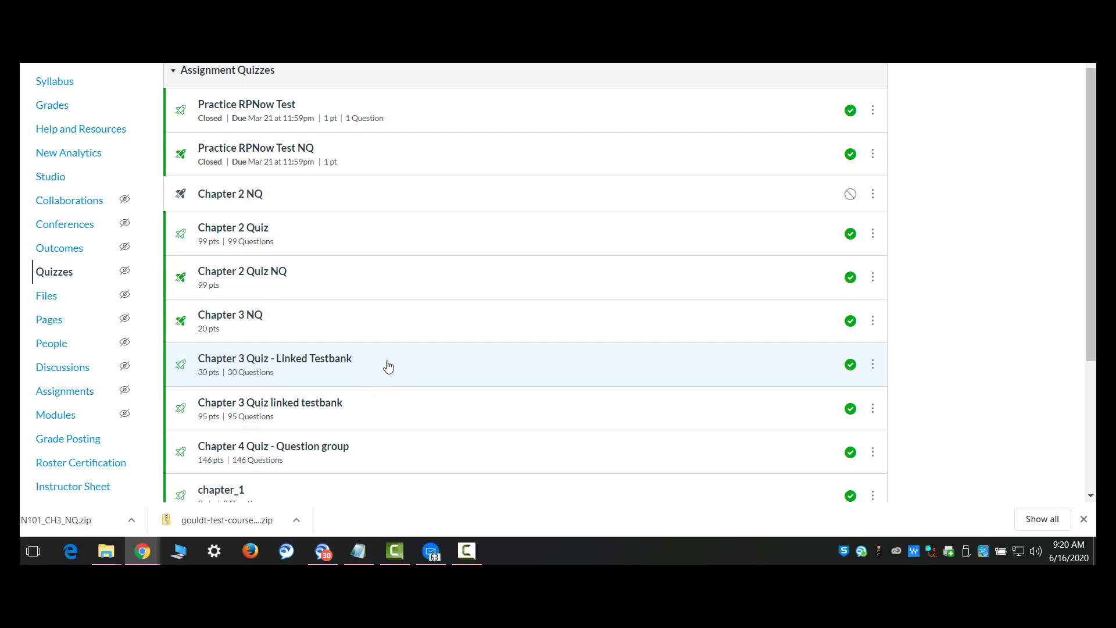
- From course Settings, export a Quiz package containing only Chapter 3 Quiz linked testbank
{"action": "scroll", "coordinate": [388, 365], "scroll_direction": "down", "scroll_amount": 4}
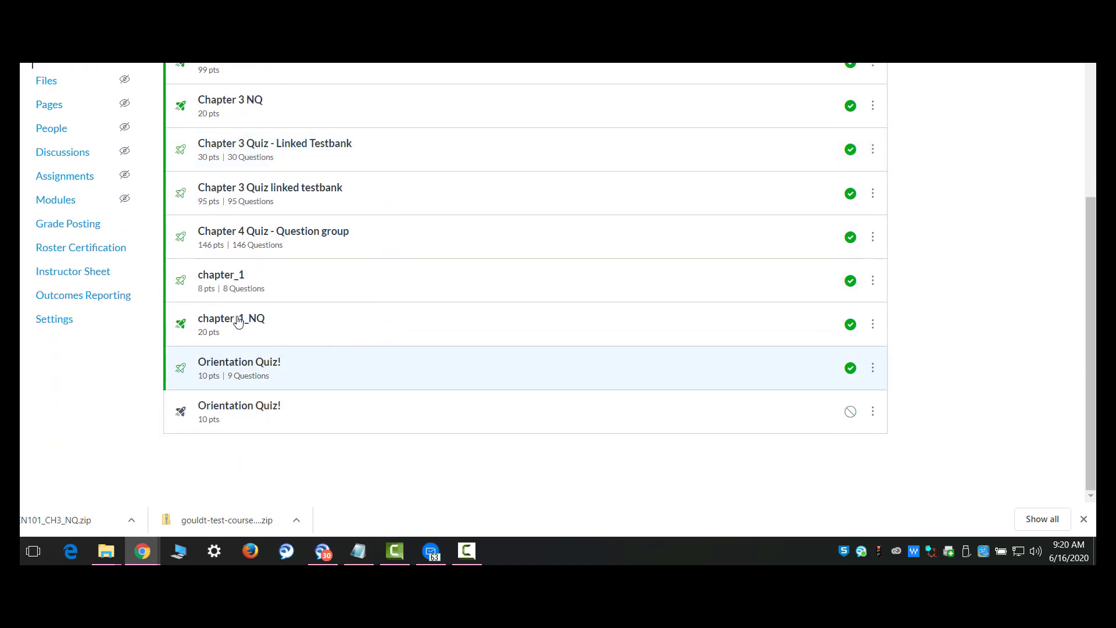
{"action": "left_click", "coordinate": [69, 329]}
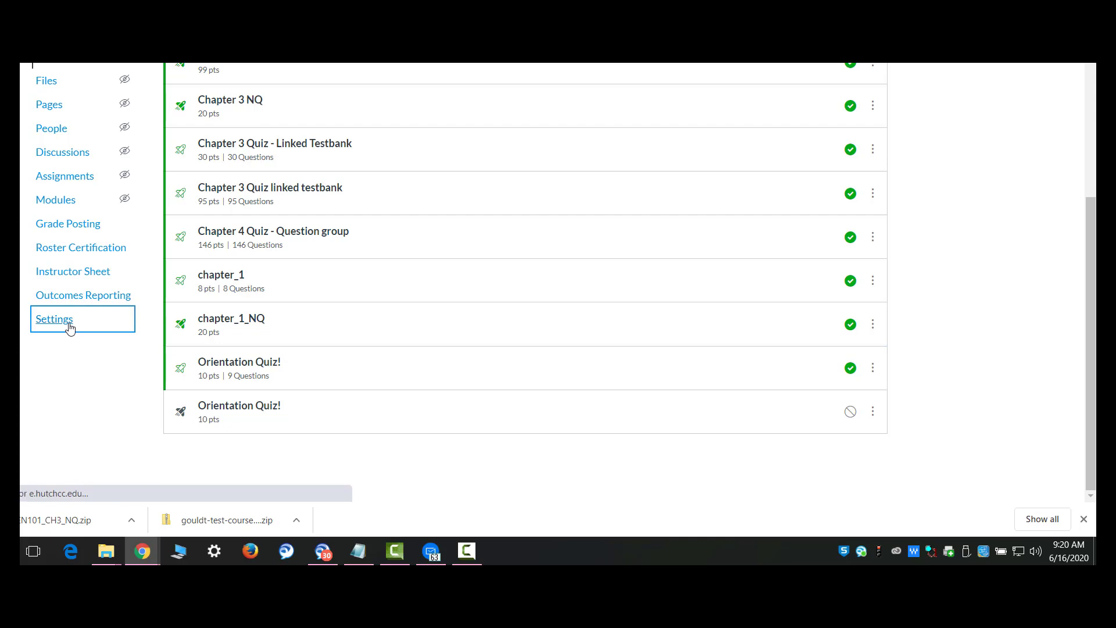
{"action": "left_click", "coordinate": [802, 301]}
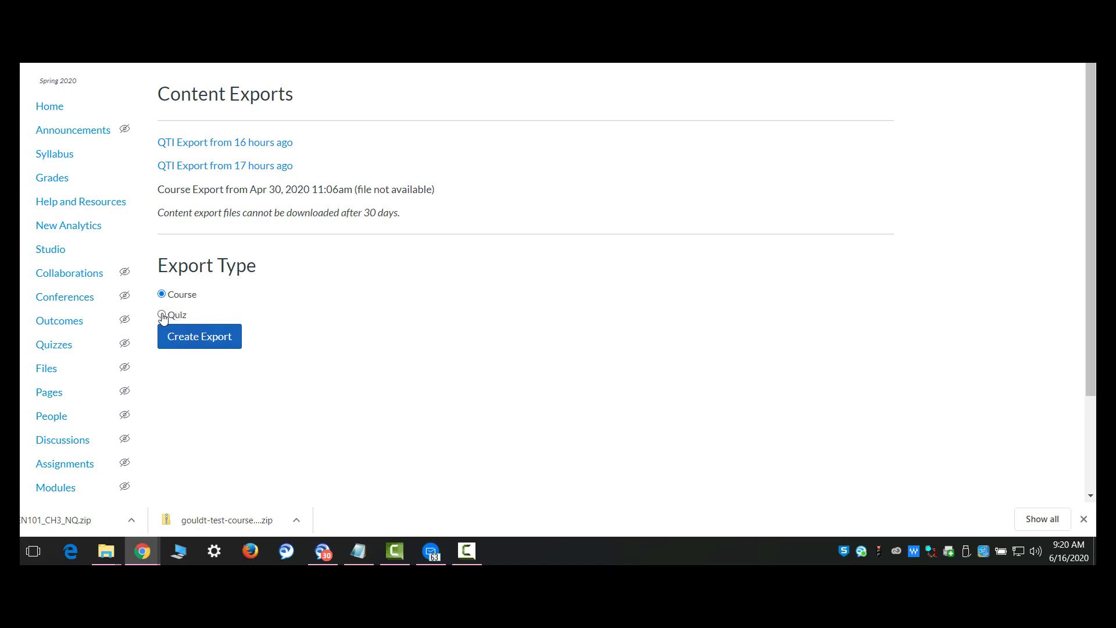
{"action": "left_click", "coordinate": [162, 316]}
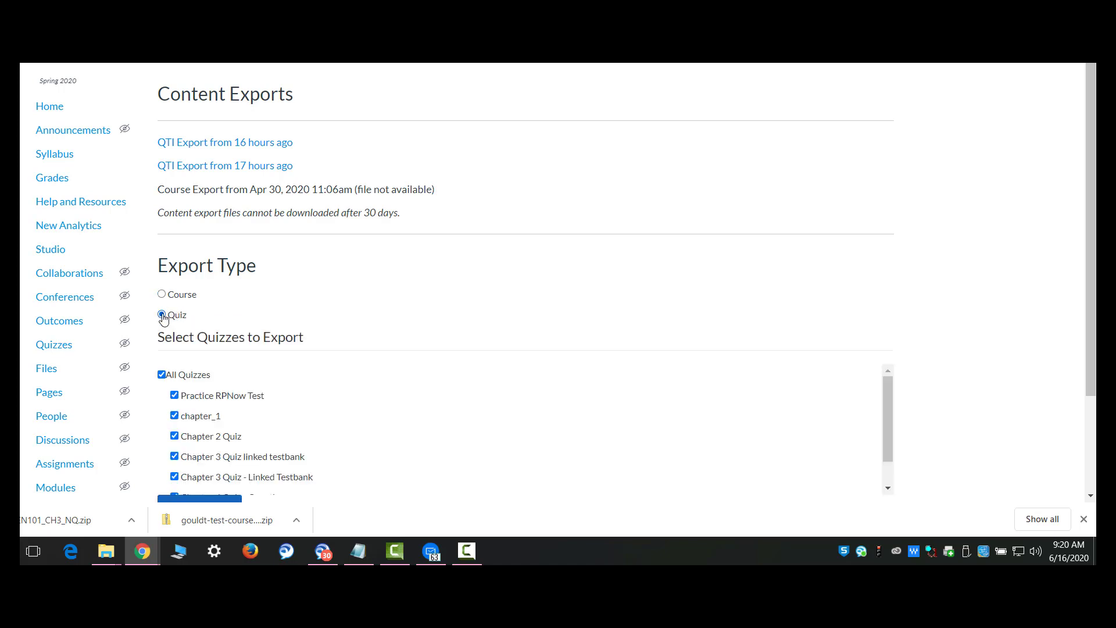
{"action": "left_click", "coordinate": [162, 375]}
{"action": "scroll", "coordinate": [447, 365], "scroll_direction": "down", "scroll_amount": 1}
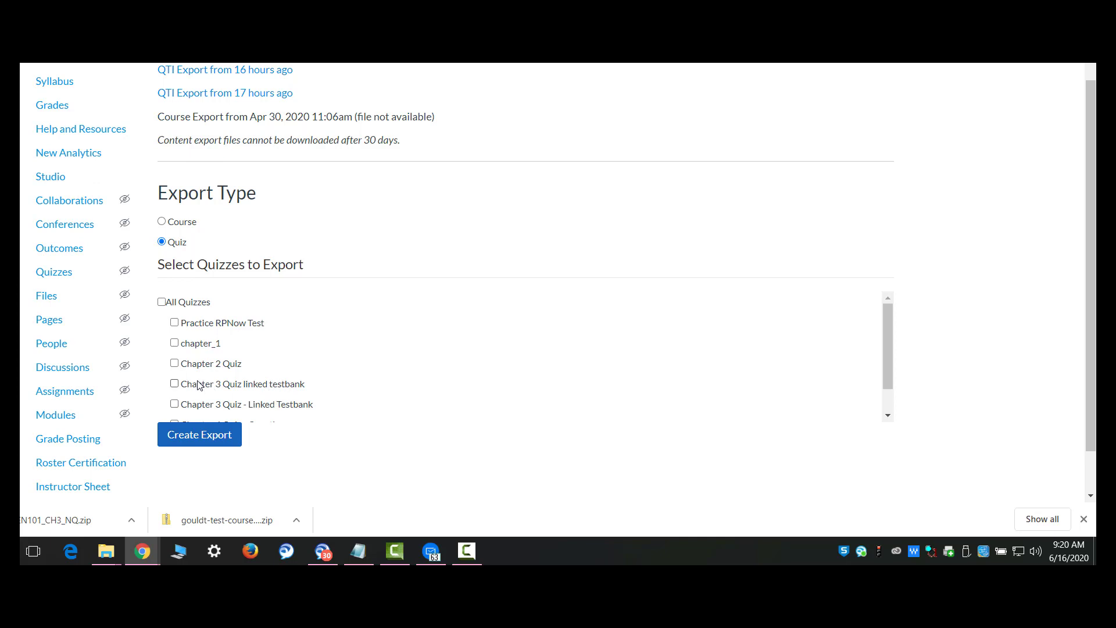
{"action": "left_click", "coordinate": [175, 386]}
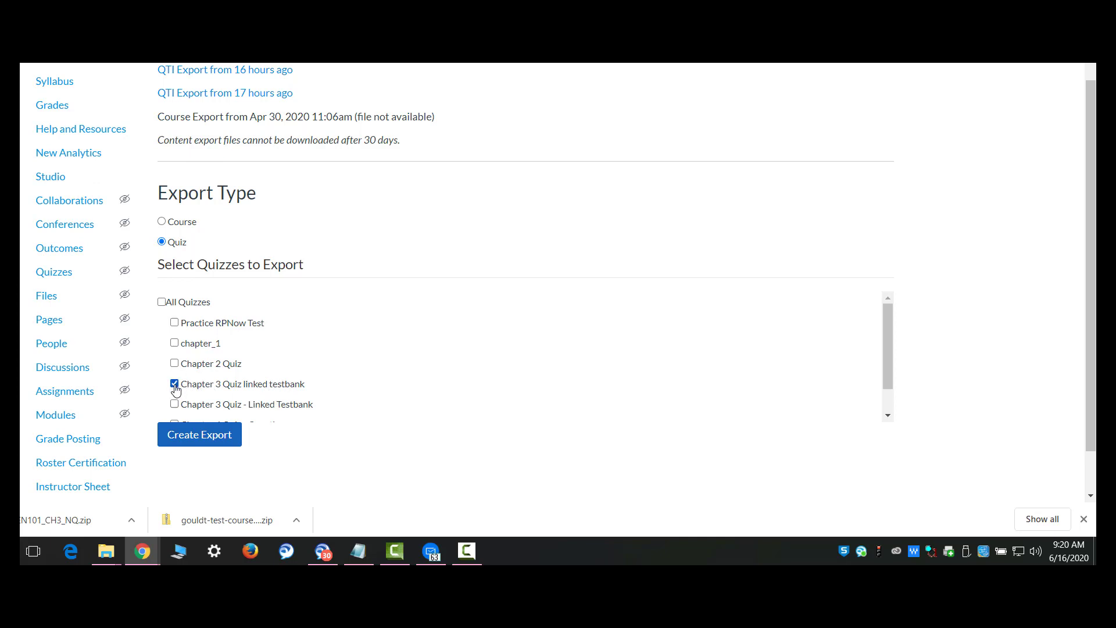
{"action": "left_click", "coordinate": [198, 436]}
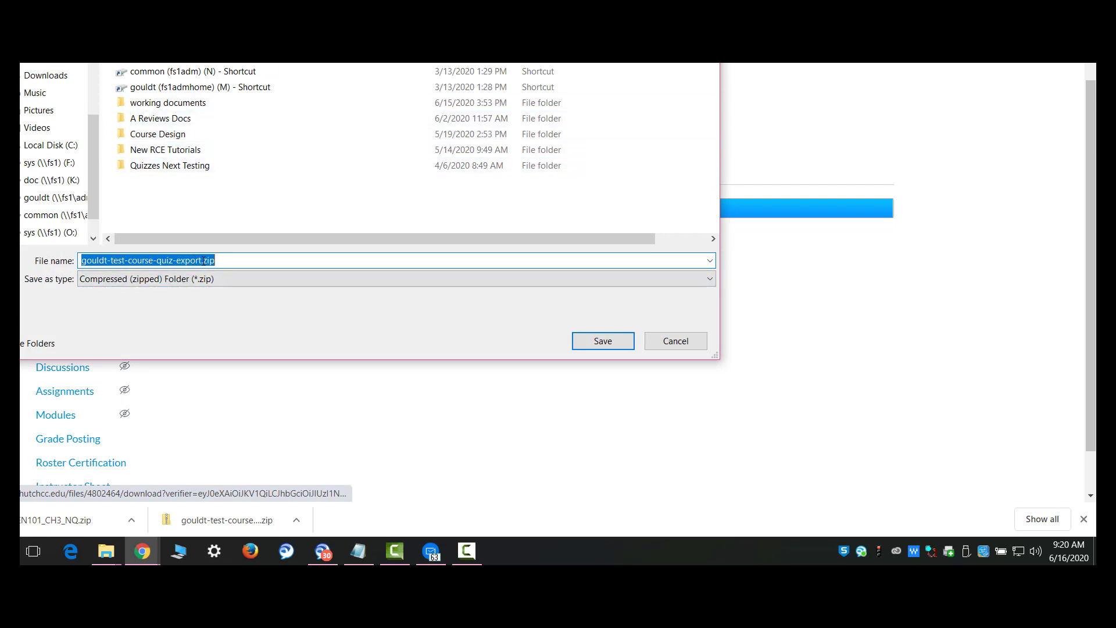
- Rename the export download to HE202_Chapt3_NQ, keeping the .zip extension, and save it
{"action": "left_click_drag", "start_coordinate": [202, 261], "coordinate": [56, 264]}
{"action": "type", "text": "HE202"}
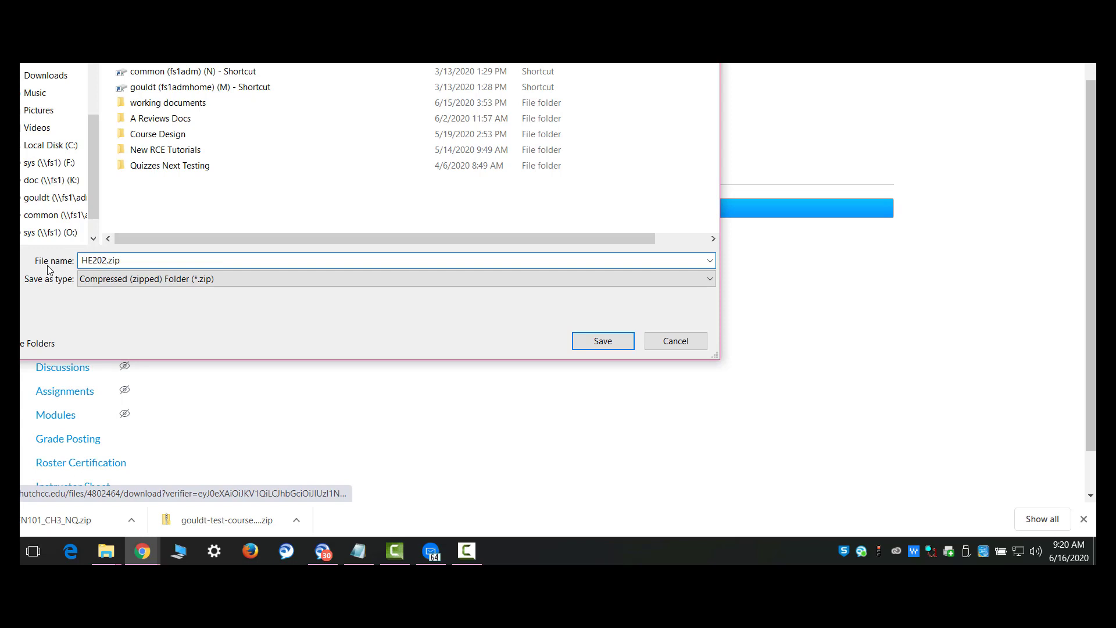
{"action": "type", "text": "_Chapt3_NQ"}
{"action": "left_click", "coordinate": [603, 343]}
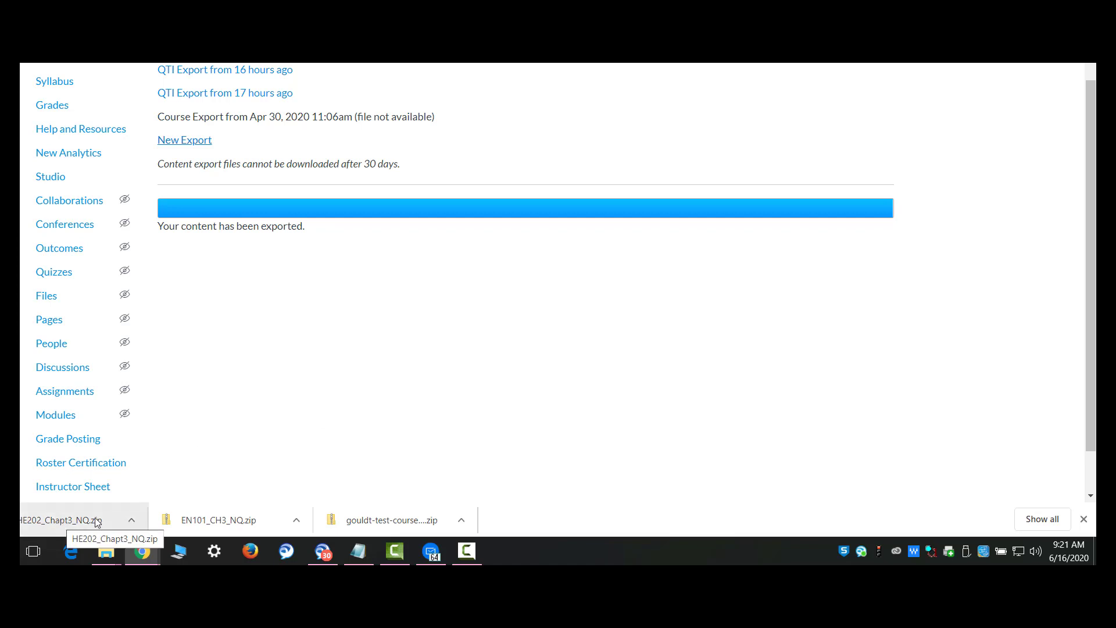
- Go to the course settings and start a new course content export
{"action": "scroll", "coordinate": [647, 306], "scroll_direction": "up", "scroll_amount": 1}
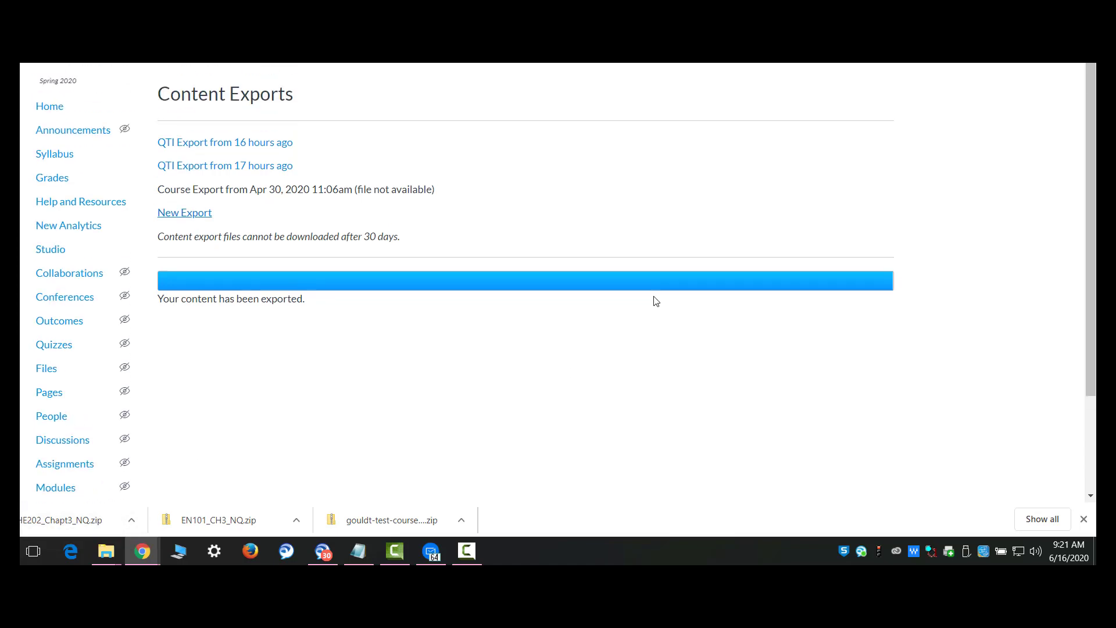
{"action": "scroll", "coordinate": [469, 419], "scroll_direction": "down", "scroll_amount": 2}
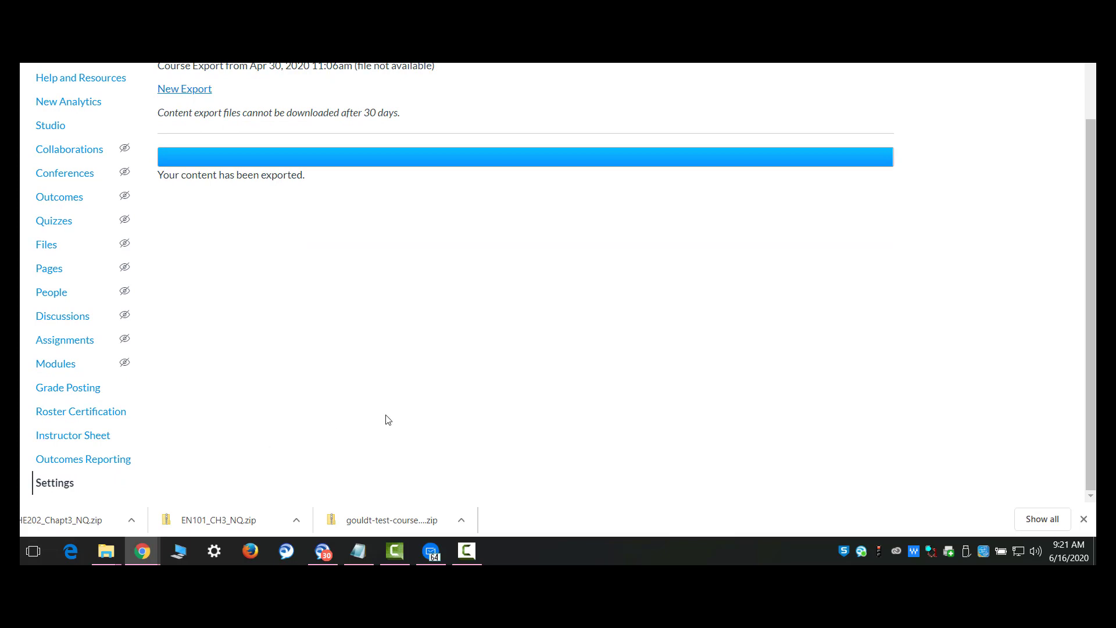
{"action": "scroll", "coordinate": [419, 398], "scroll_direction": "up", "scroll_amount": 2}
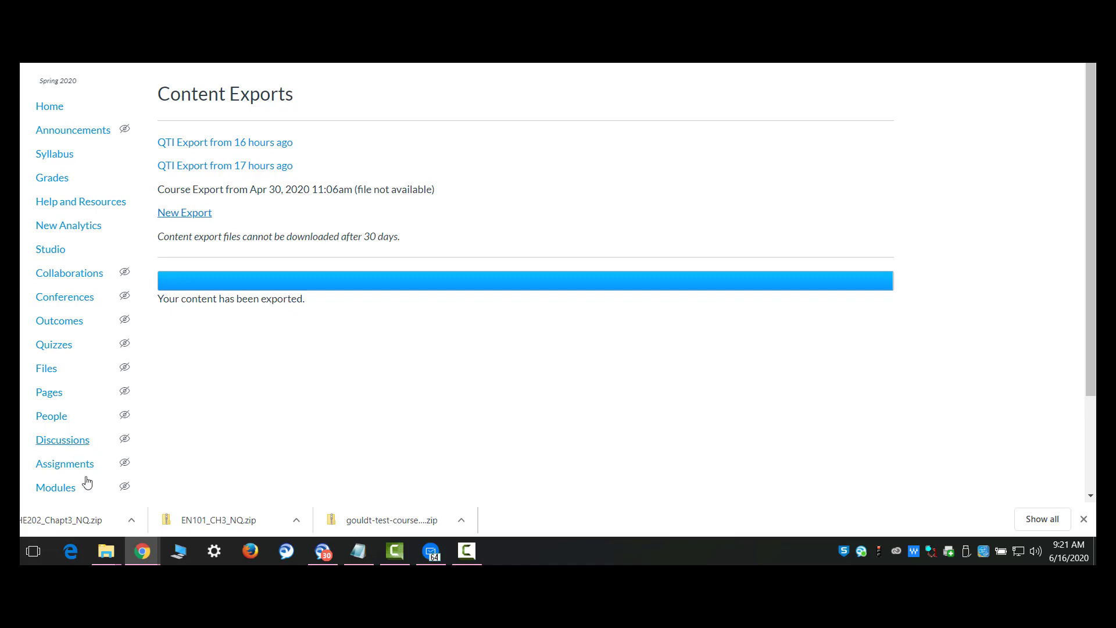
{"action": "scroll", "coordinate": [87, 471], "scroll_direction": "down", "scroll_amount": 2}
{"action": "left_click", "coordinate": [54, 483]}
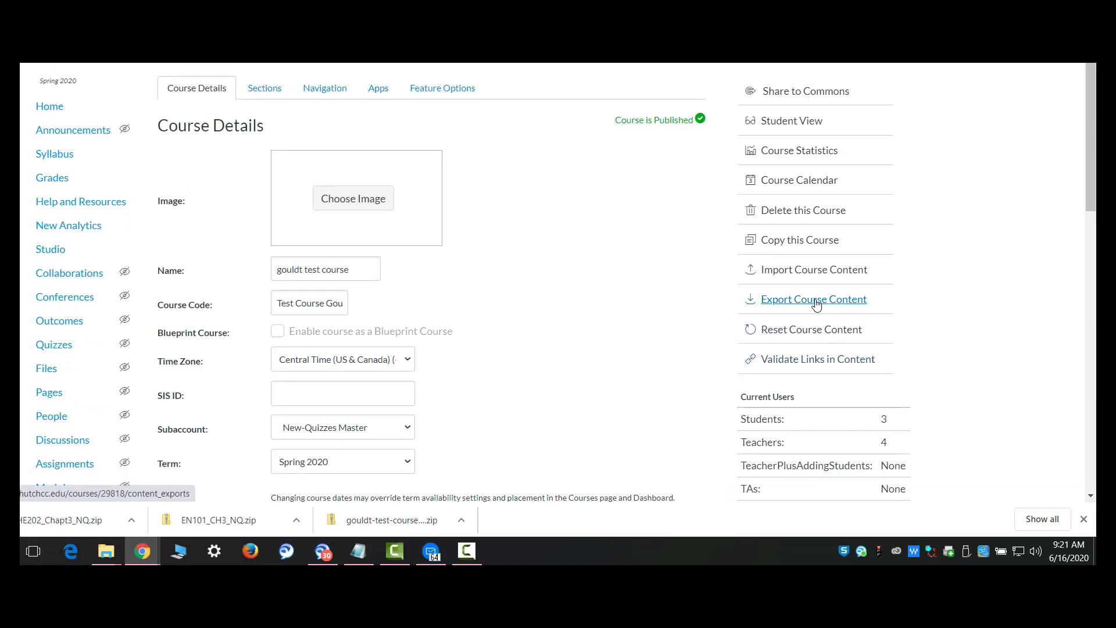
{"action": "left_click", "coordinate": [817, 302]}
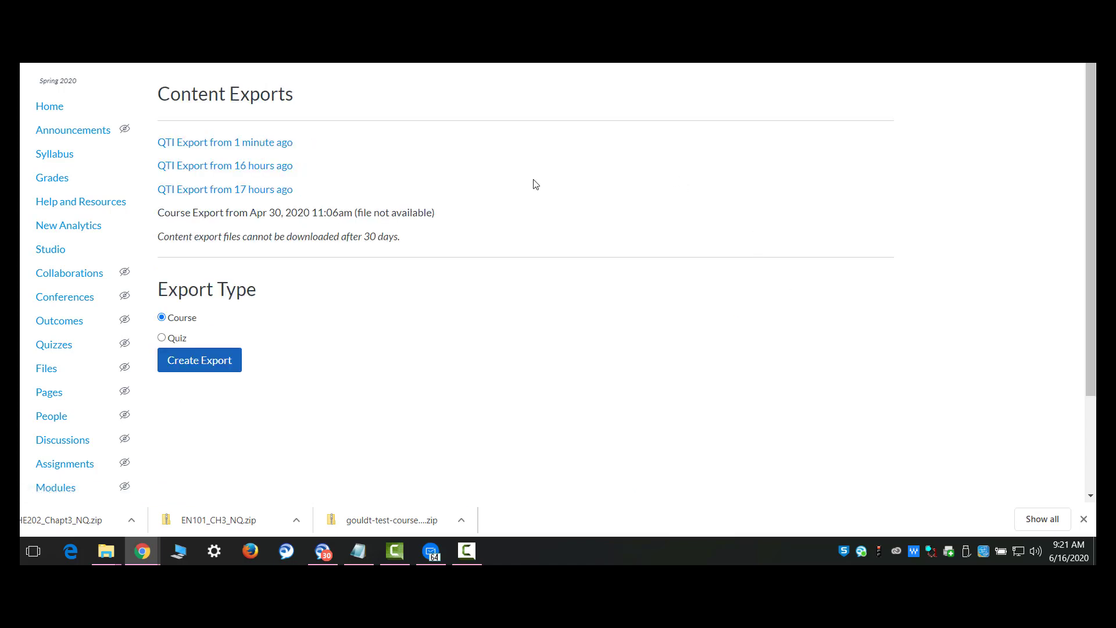
- Export as Quiz with only Chapter 4 Quiz - Question group selected
{"action": "left_click", "coordinate": [161, 338]}
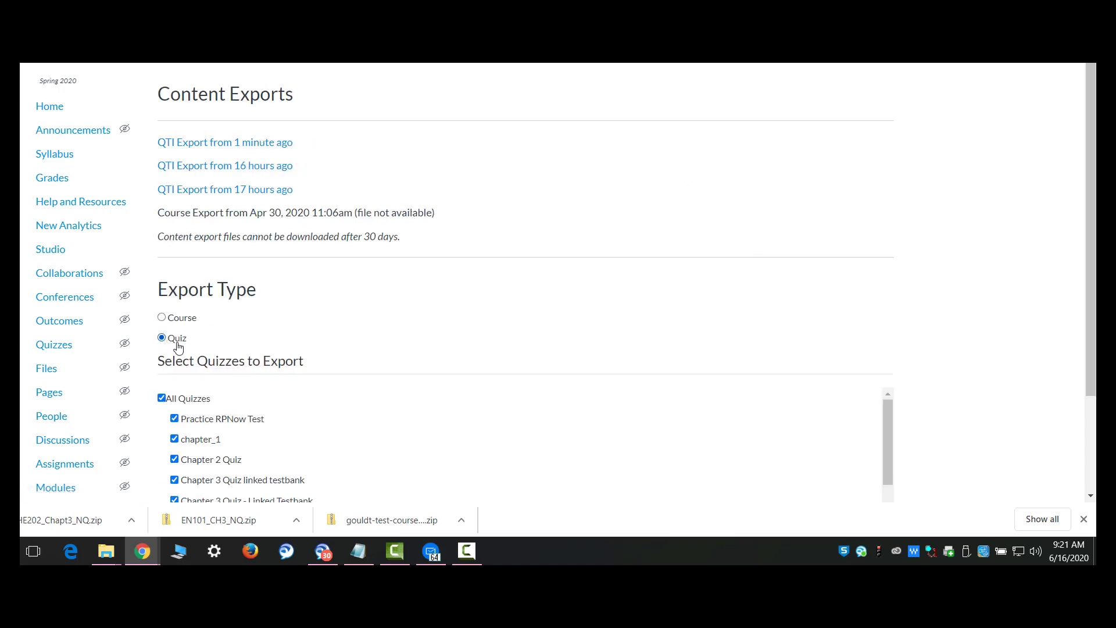
{"action": "left_click", "coordinate": [162, 399]}
{"action": "scroll", "coordinate": [541, 439], "scroll_direction": "down", "scroll_amount": 1}
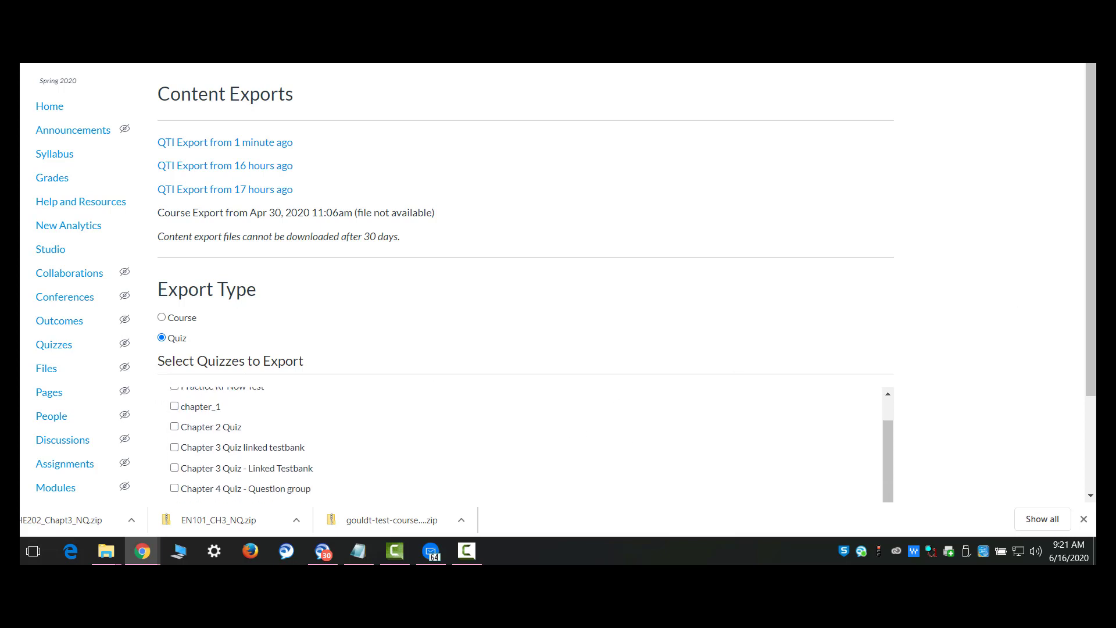
{"action": "scroll", "coordinate": [989, 451], "scroll_direction": "down", "scroll_amount": 2}
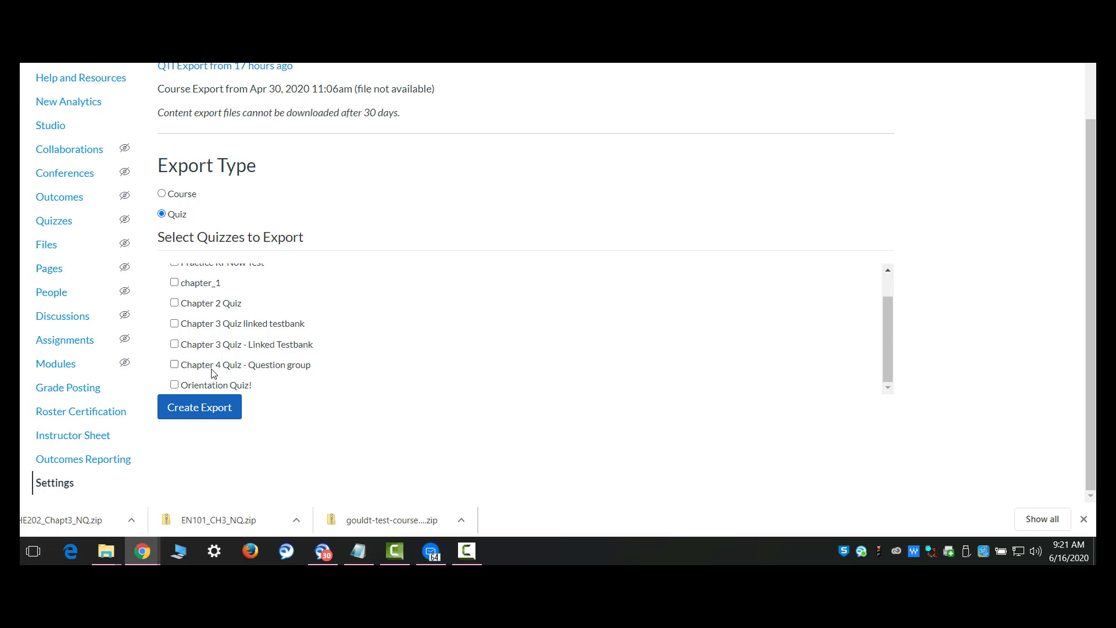
{"action": "left_click", "coordinate": [176, 366]}
{"action": "left_click", "coordinate": [223, 407]}
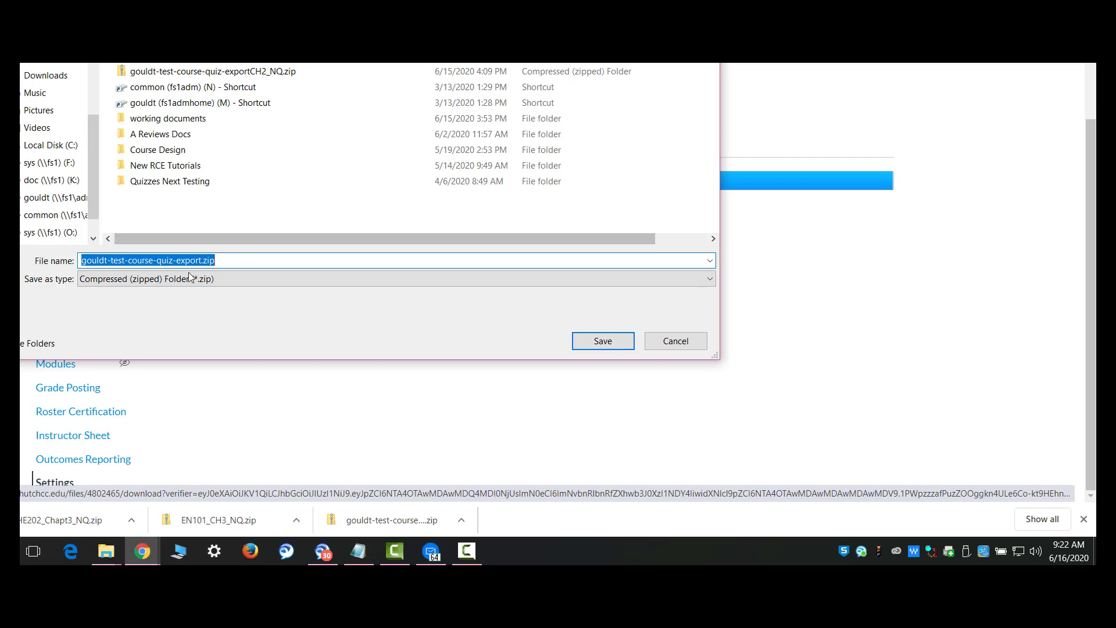
- Replace the default download name with HE202_Chapter4_NQ, keeping .zip, and save the file
{"action": "left_click_drag", "start_coordinate": [202, 261], "coordinate": [44, 260]}
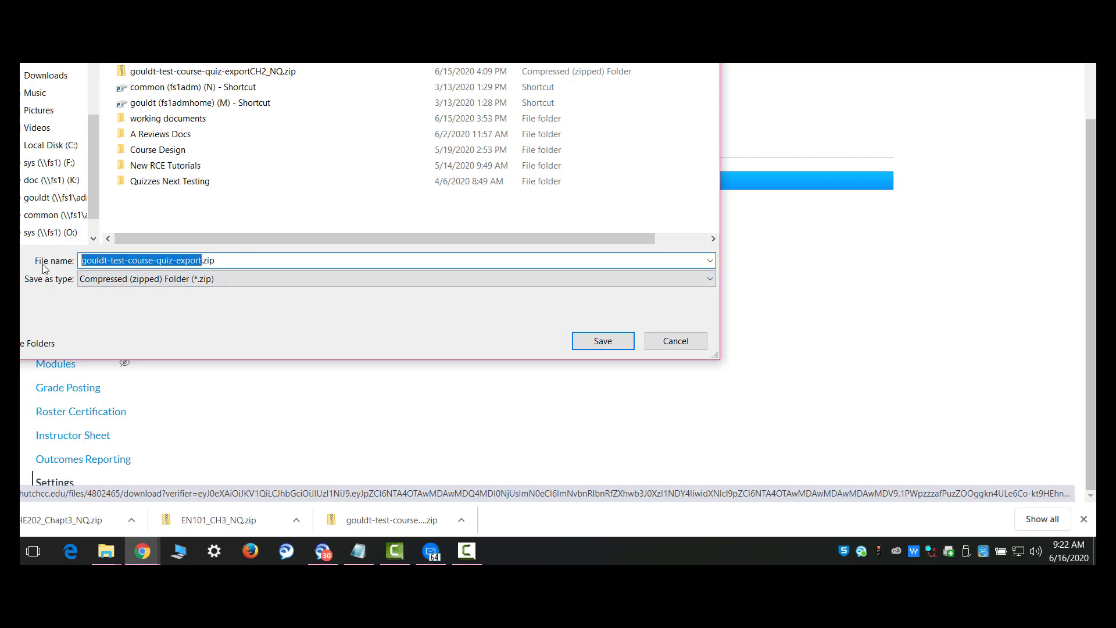
{"action": "type", "text": "HE202"}
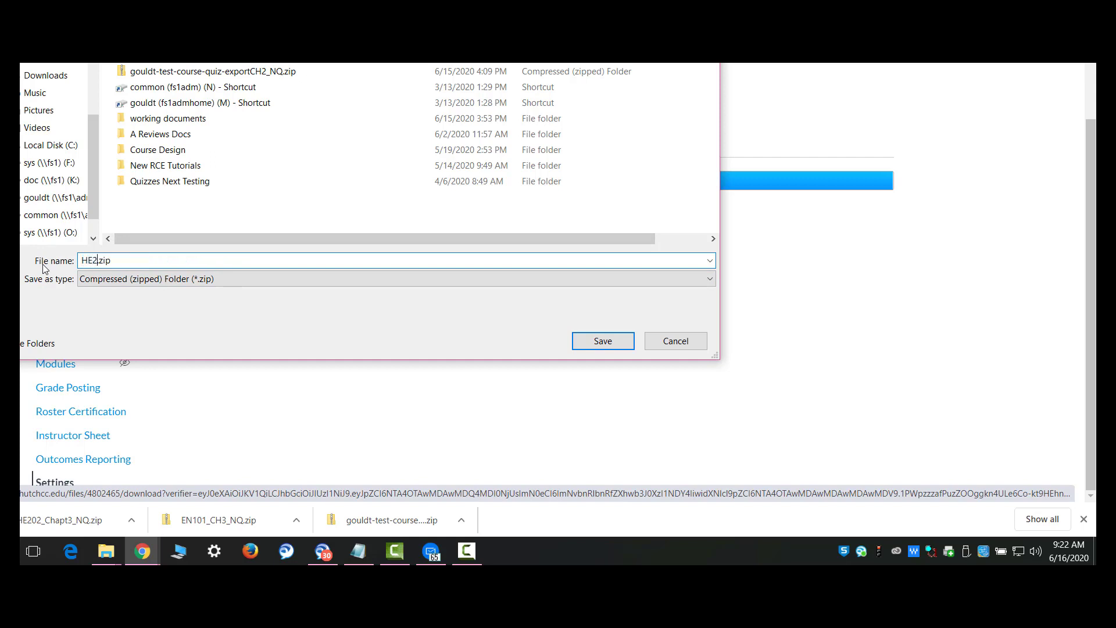
{"action": "type", "text": "_Chapter"}
{"action": "key", "text": "BackSpace"}
{"action": "type", "text": "4_NQ"}
{"action": "left_click", "coordinate": [590, 344]}
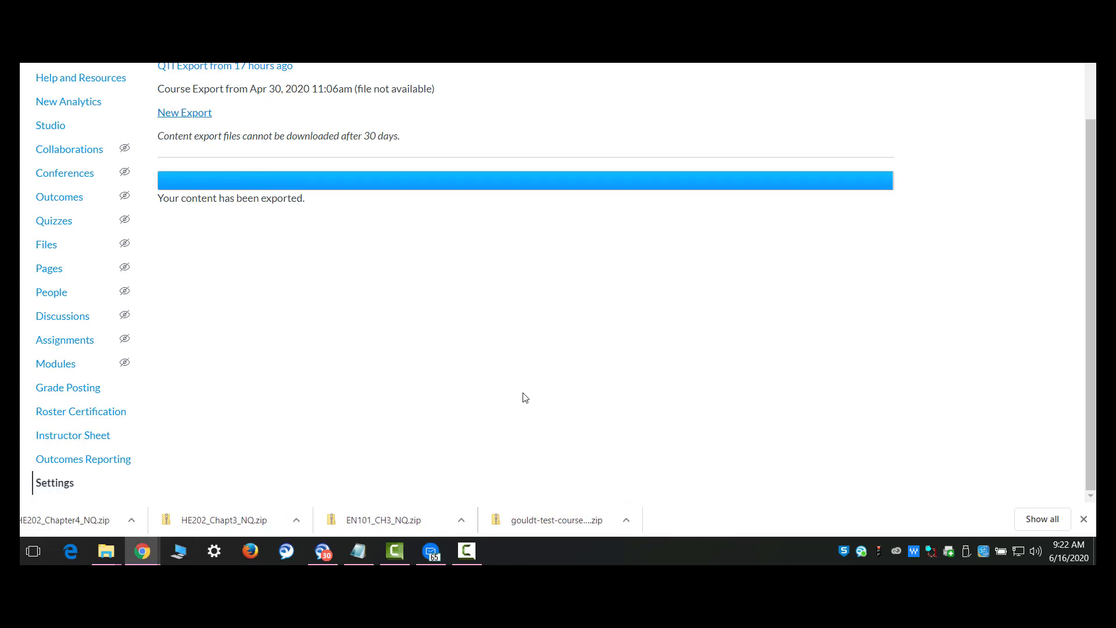
{"action": "scroll", "coordinate": [593, 424], "scroll_direction": "up", "scroll_amount": 3}
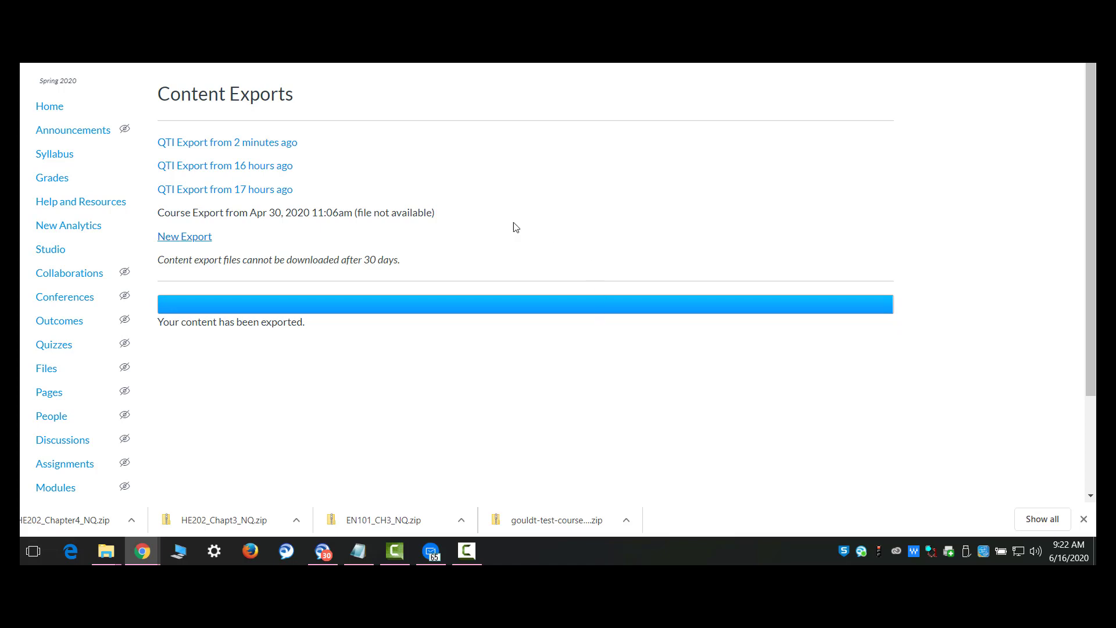
- Open the course Home page and scroll through the Get Started module items
{"action": "left_click", "coordinate": [185, 236]}
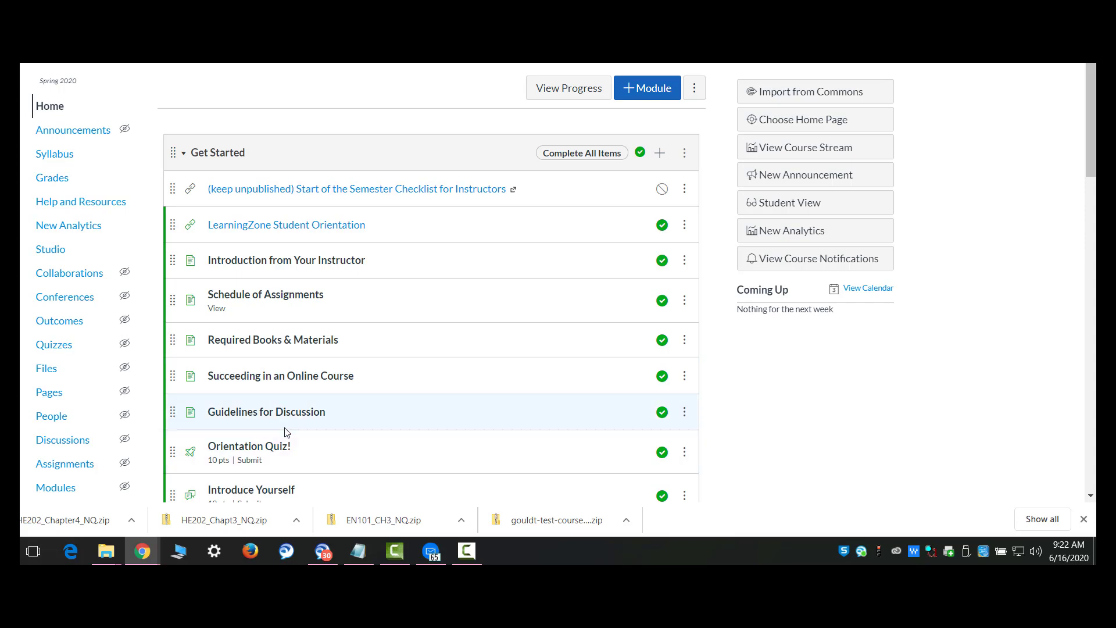
{"action": "scroll", "coordinate": [87, 439], "scroll_direction": "down", "scroll_amount": 4}
{"action": "scroll", "coordinate": [52, 399], "scroll_direction": "up", "scroll_amount": 4}
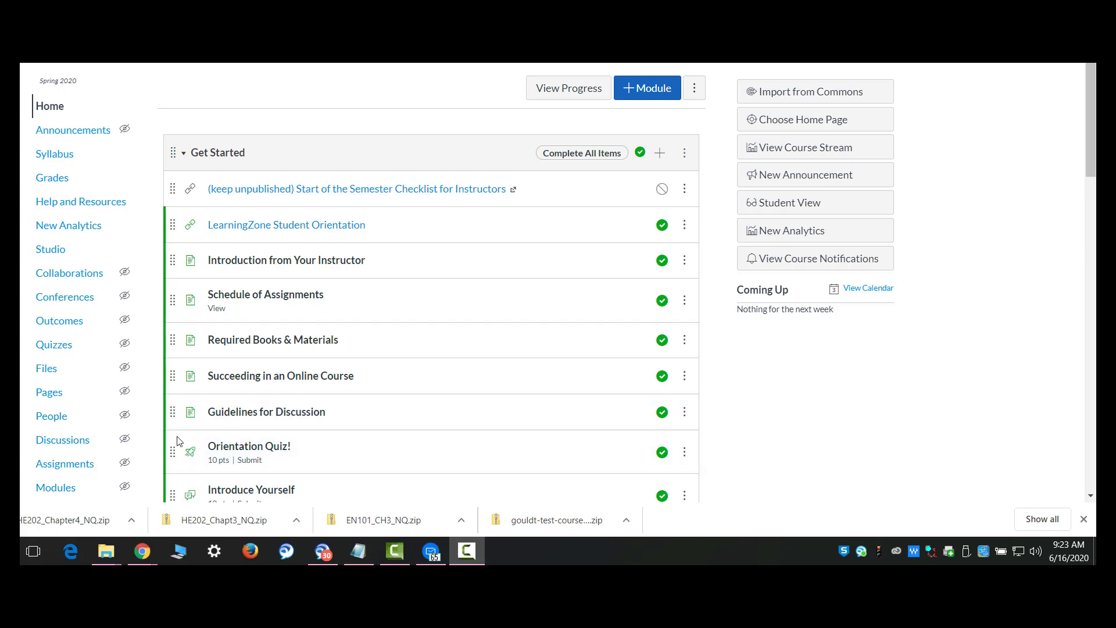
{"action": "scroll", "coordinate": [134, 454], "scroll_direction": "down", "scroll_amount": 3}
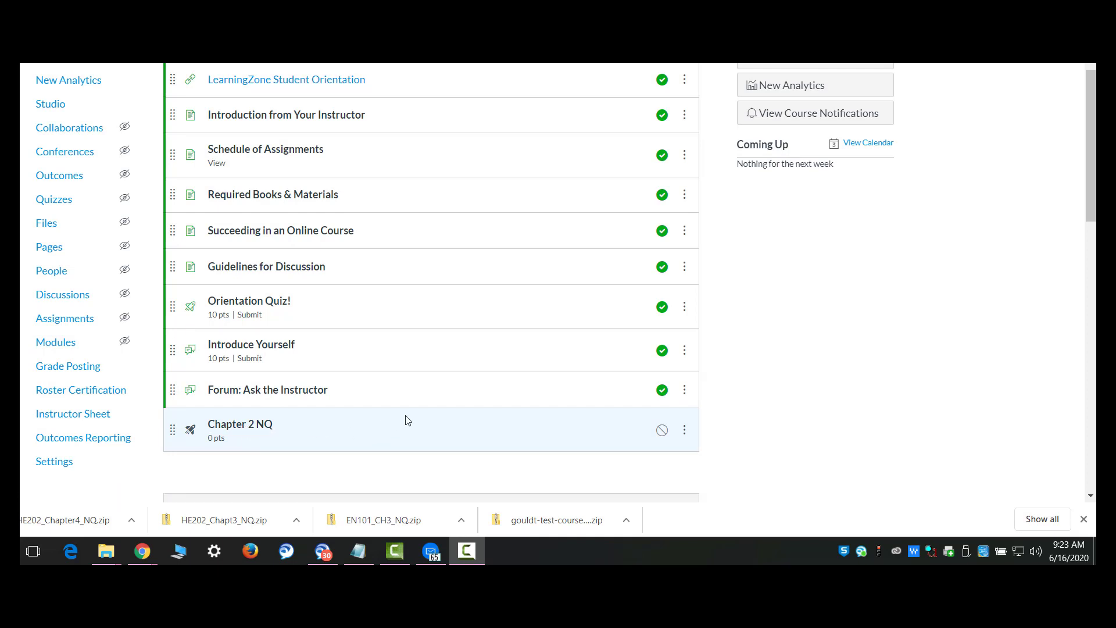
{"action": "scroll", "coordinate": [849, 355], "scroll_direction": "up", "scroll_amount": 1}
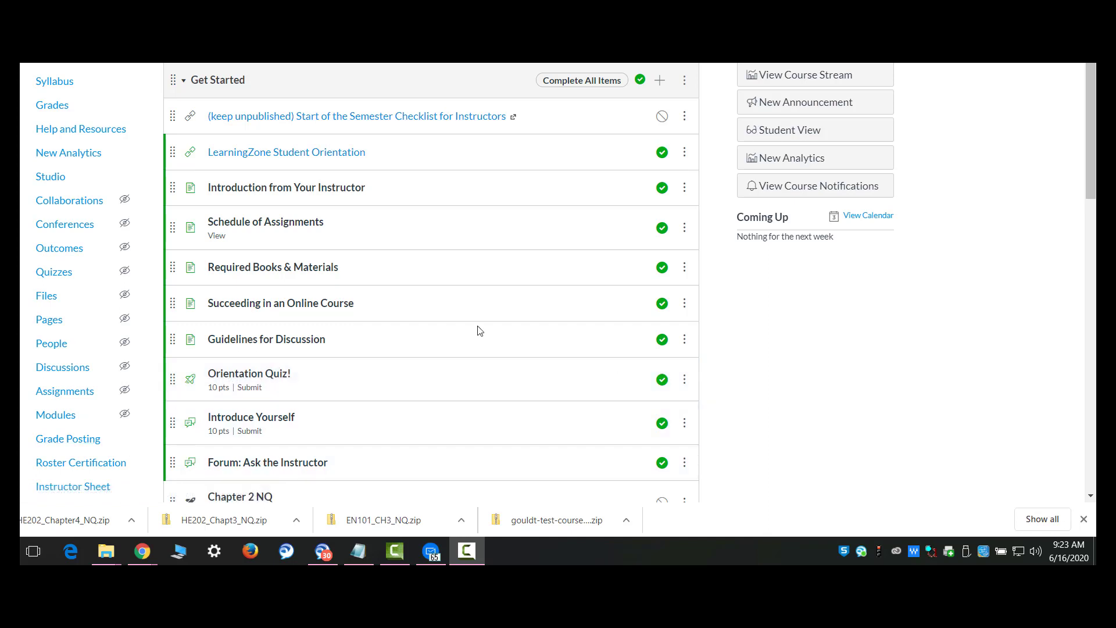
- Open the Quizzes list, check the Orientation Quiz! options, then close that menu
{"action": "left_click", "coordinate": [64, 272]}
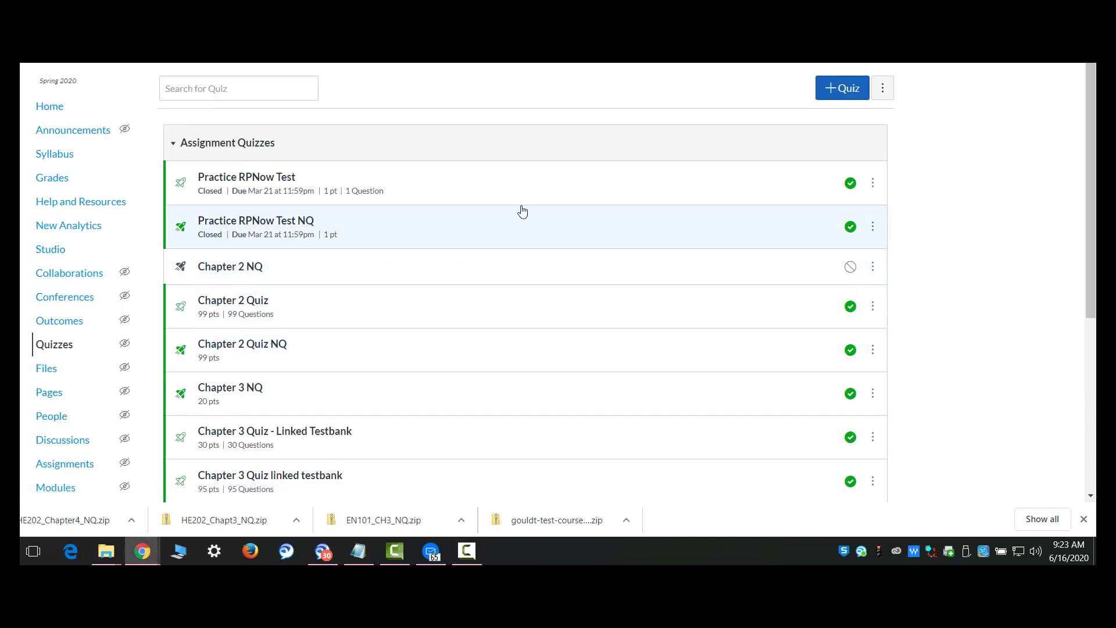
{"action": "scroll", "coordinate": [389, 277], "scroll_direction": "down", "scroll_amount": 1}
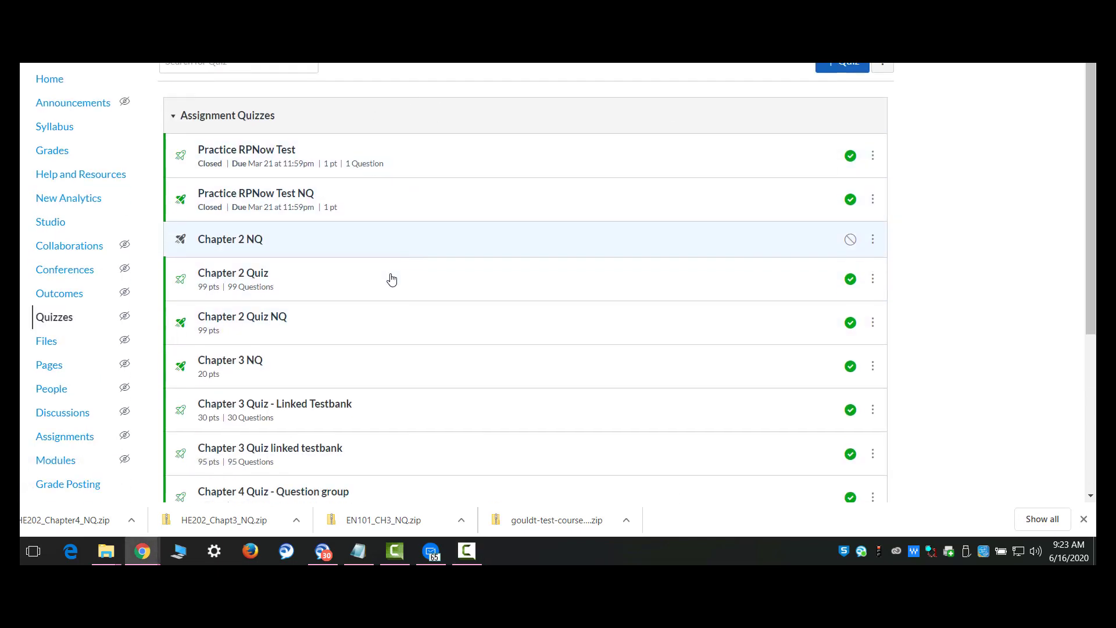
{"action": "scroll", "coordinate": [391, 280], "scroll_direction": "down", "scroll_amount": 1}
{"action": "scroll", "coordinate": [394, 281], "scroll_direction": "down", "scroll_amount": 2}
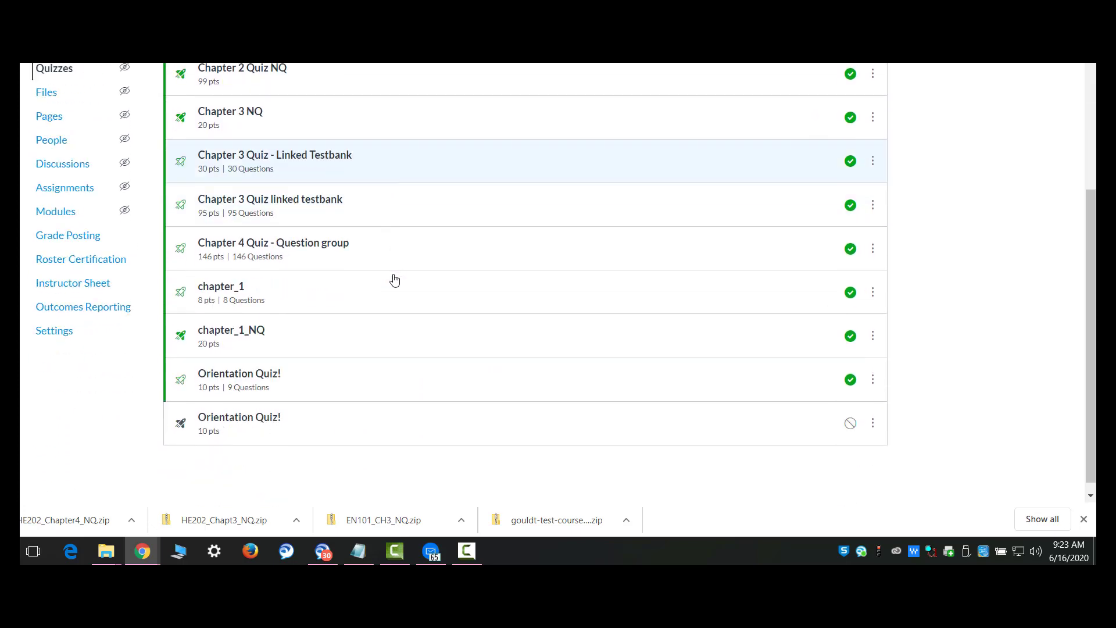
{"action": "left_click", "coordinate": [872, 369]}
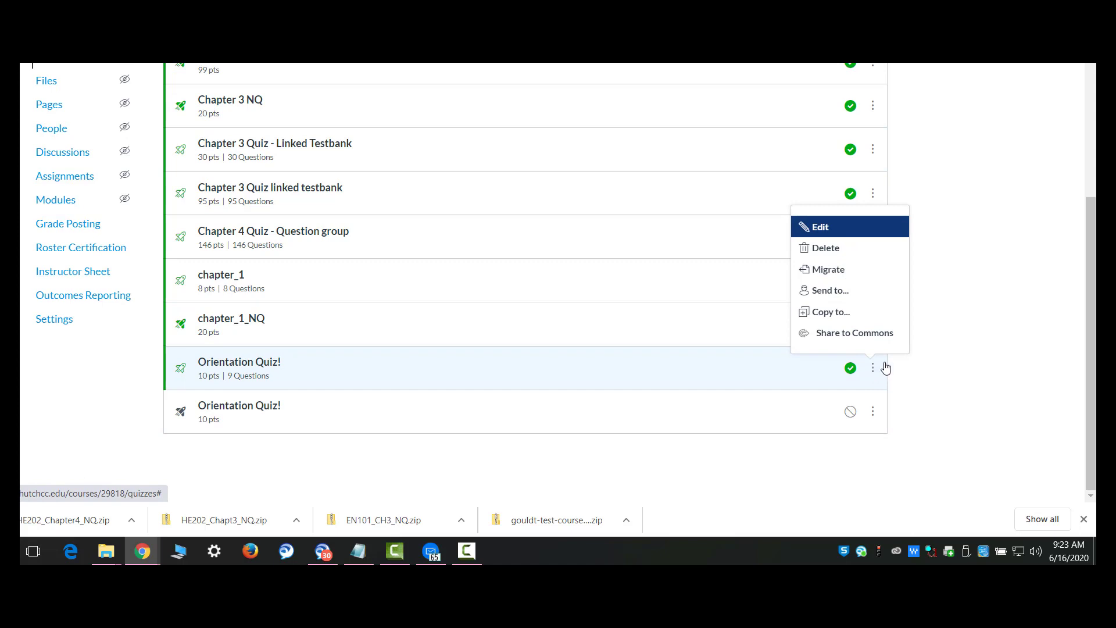
{"action": "left_click", "coordinate": [933, 380]}
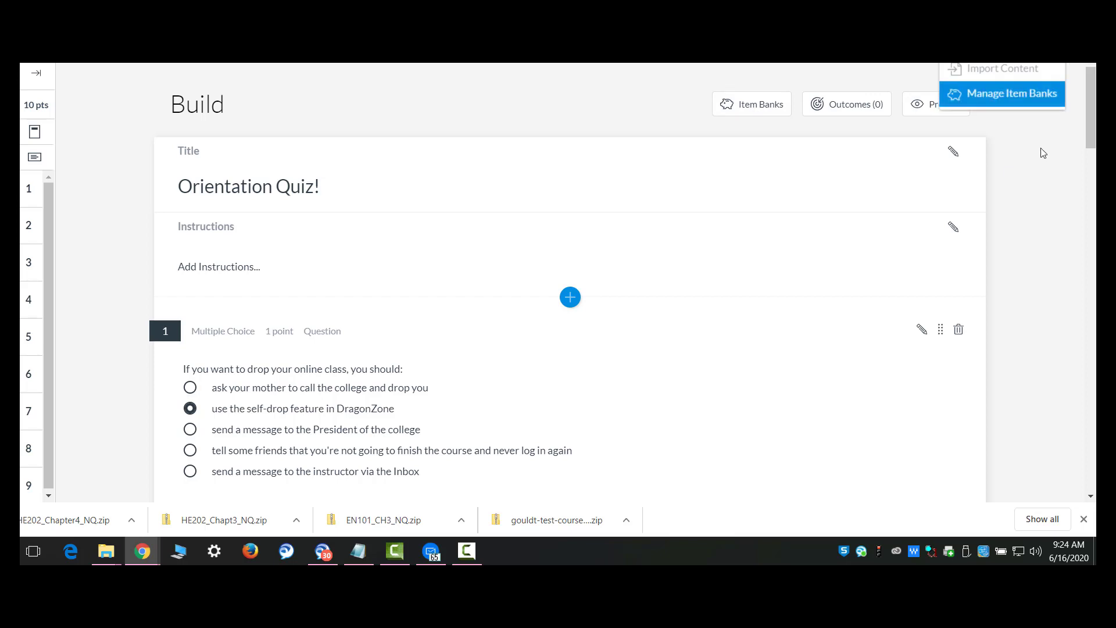
- In Manage Item Banks, add a new bank with the name HE202_Chapter3_NQ
{"action": "left_click", "coordinate": [1036, 100]}
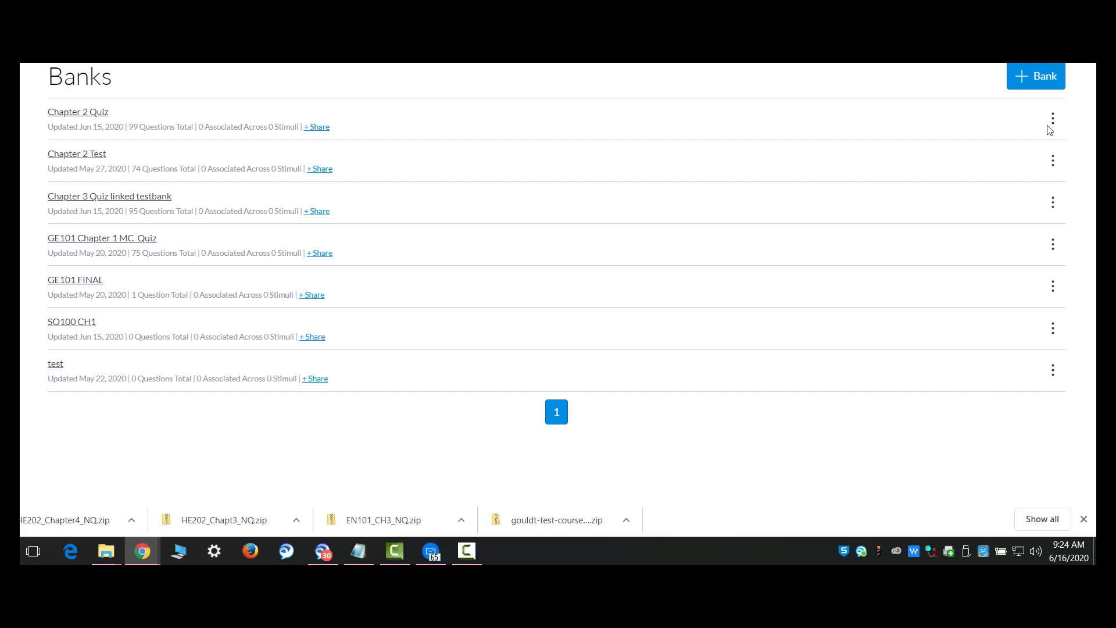
{"action": "left_click", "coordinate": [1030, 81]}
{"action": "left_click", "coordinate": [457, 280]}
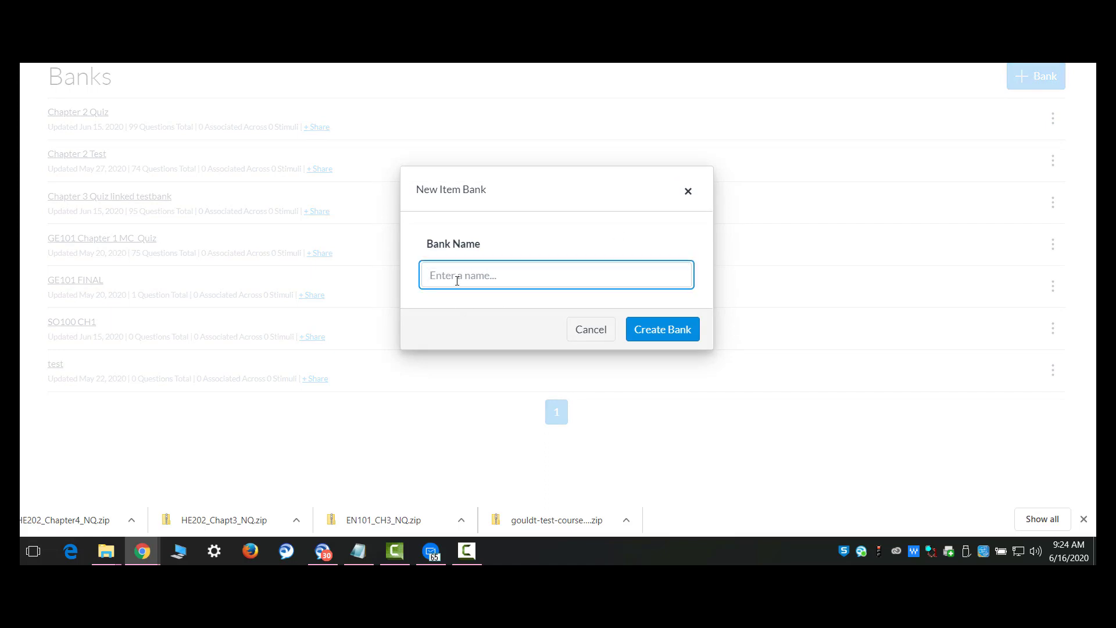
{"action": "type", "text": "HE202_Chapter3_NA"}
{"action": "key", "text": "BackSpace"}
{"action": "type", "text": "Q"}
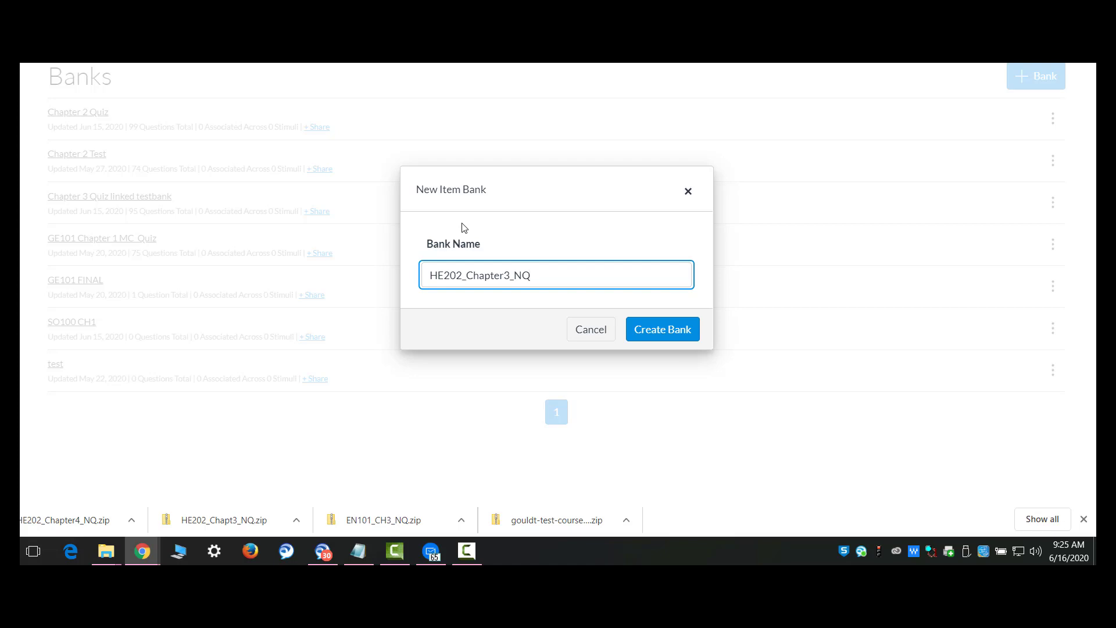
{"action": "left_click", "coordinate": [663, 329]}
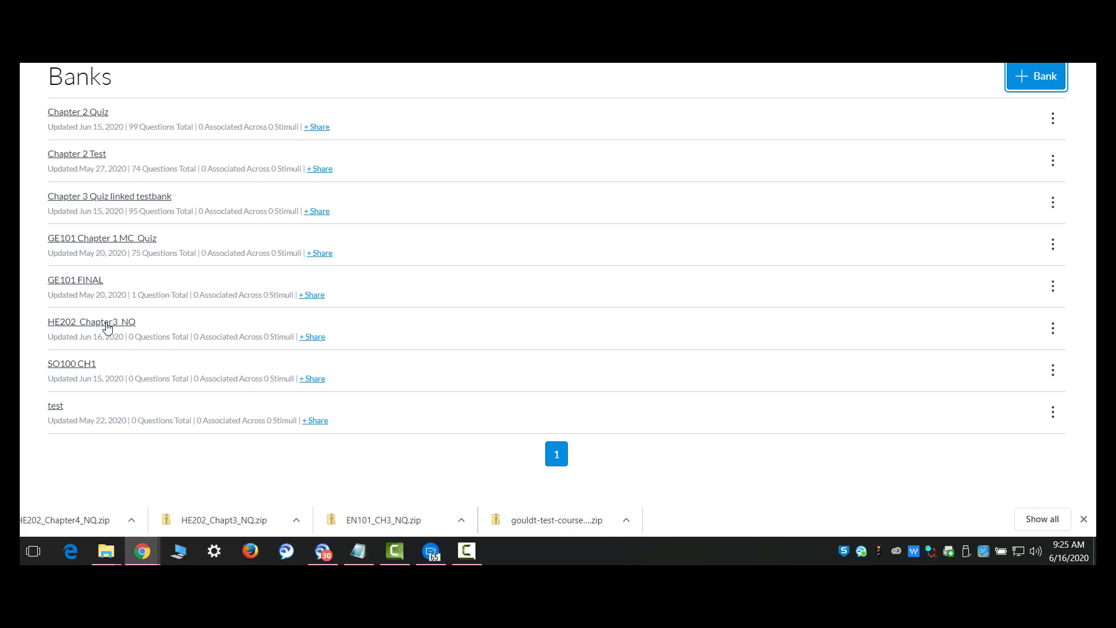
- Open the HE202_Chapter3_NQ bank and import the HE202_Chapt3_NQ.zip QTI file into it
{"action": "left_click", "coordinate": [108, 323]}
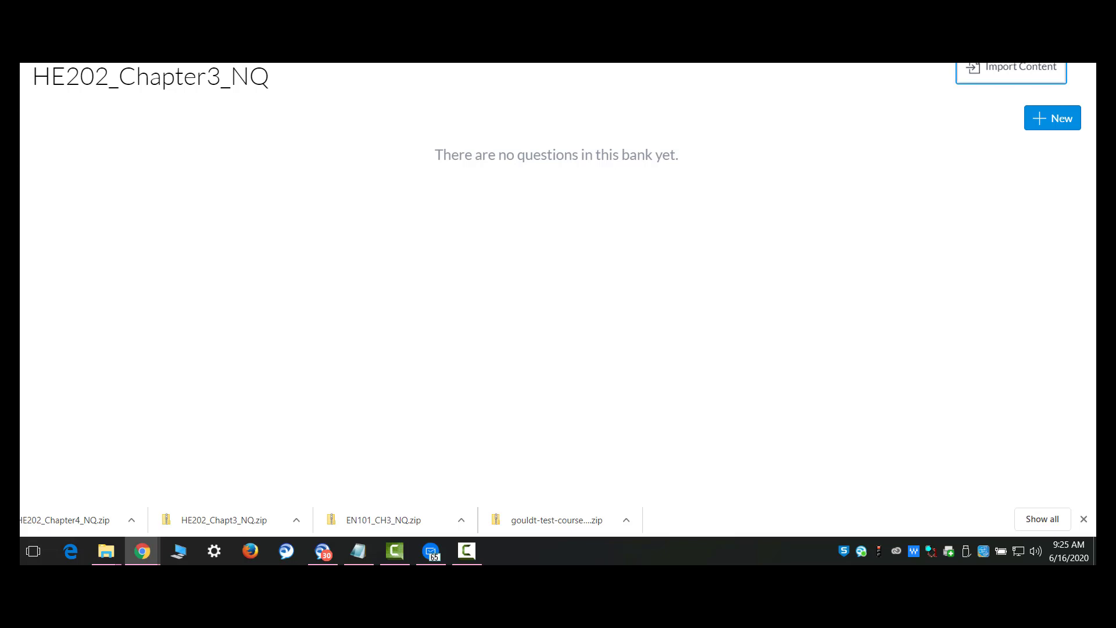
{"action": "left_click", "coordinate": [1019, 73]}
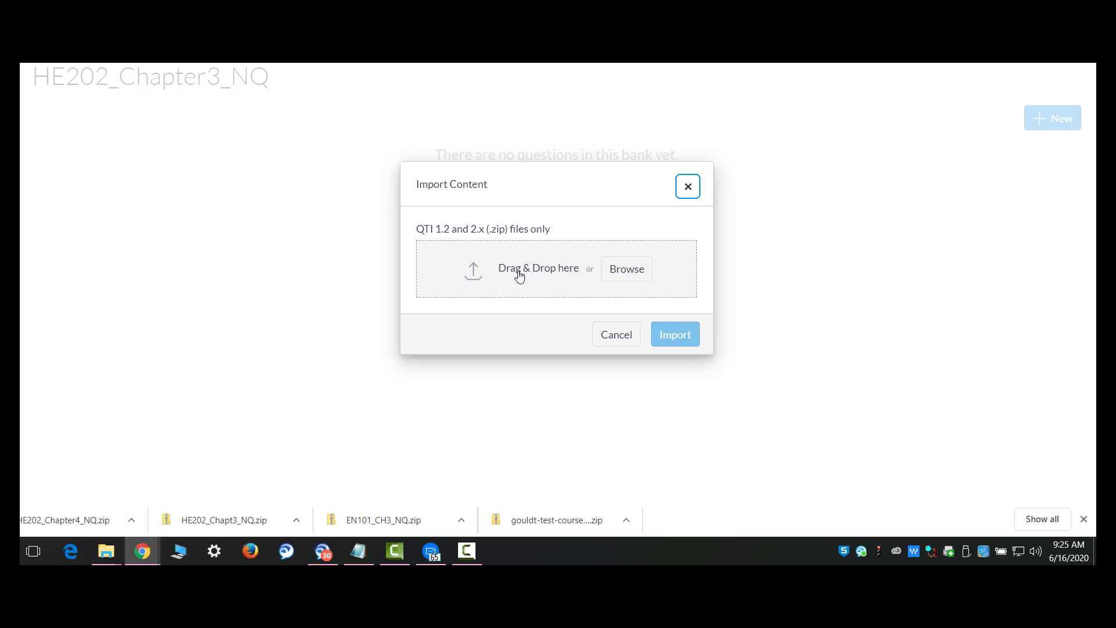
{"action": "left_click", "coordinate": [624, 271]}
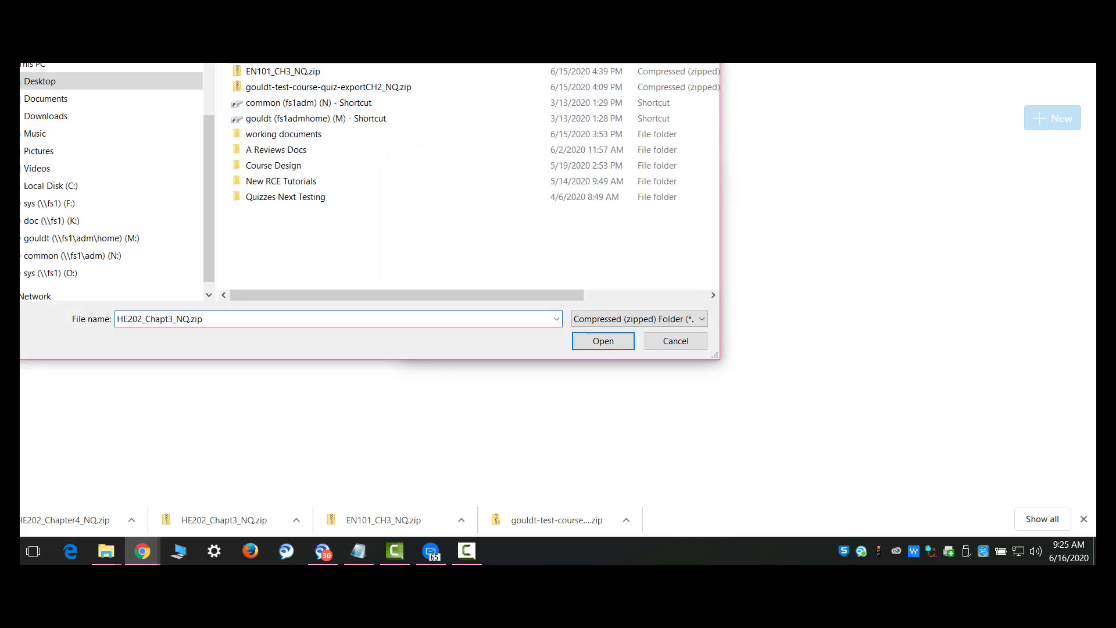
{"action": "key", "text": "Return"}
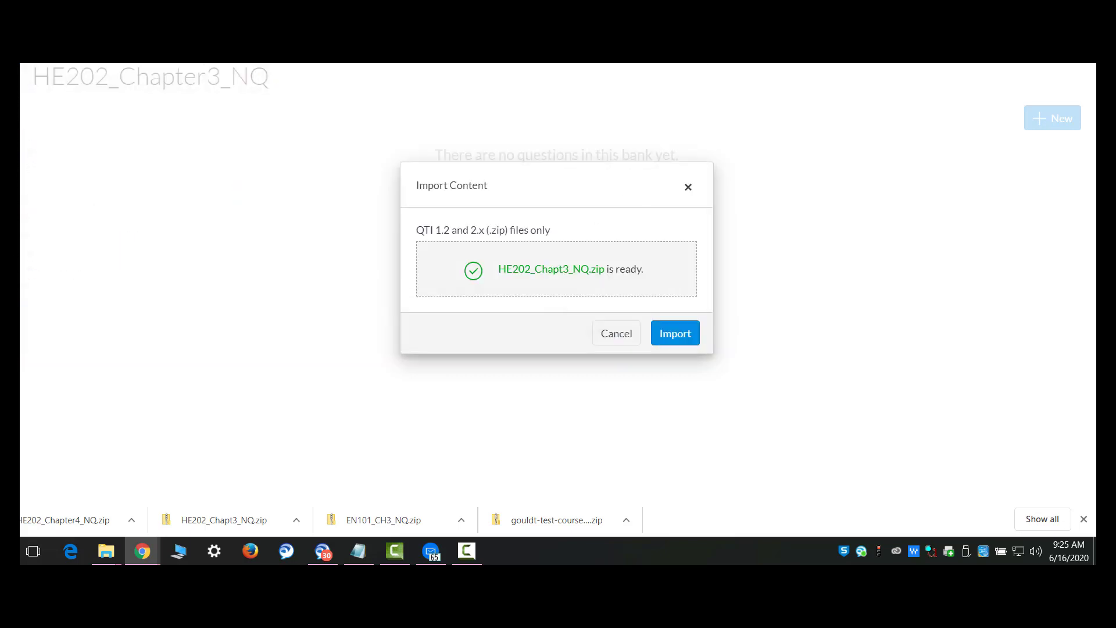
{"action": "left_click", "coordinate": [676, 340]}
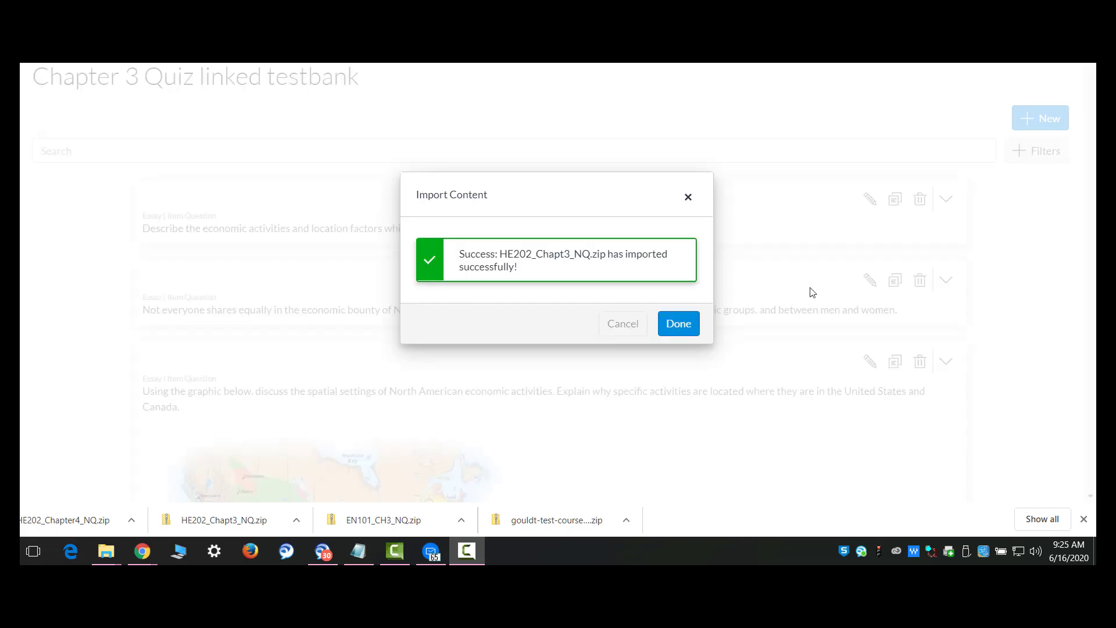
{"action": "left_click", "coordinate": [687, 328]}
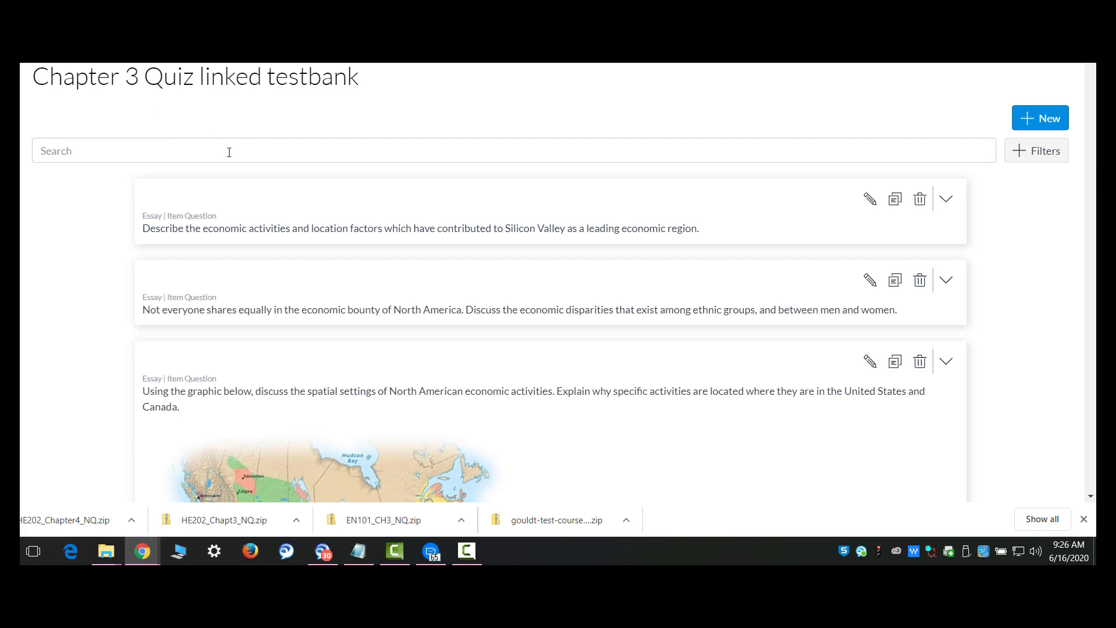
- Exit full screen and return through Item Banks to the Quizzes list and Orientation Quiz!
{"action": "key", "text": "F11"}
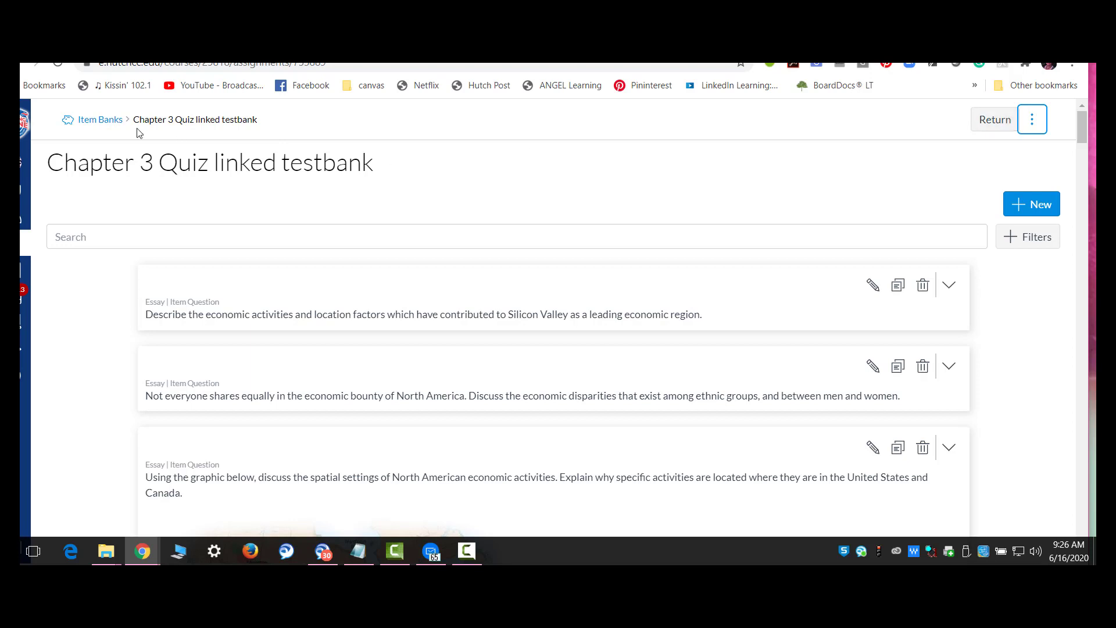
{"action": "left_click", "coordinate": [99, 123]}
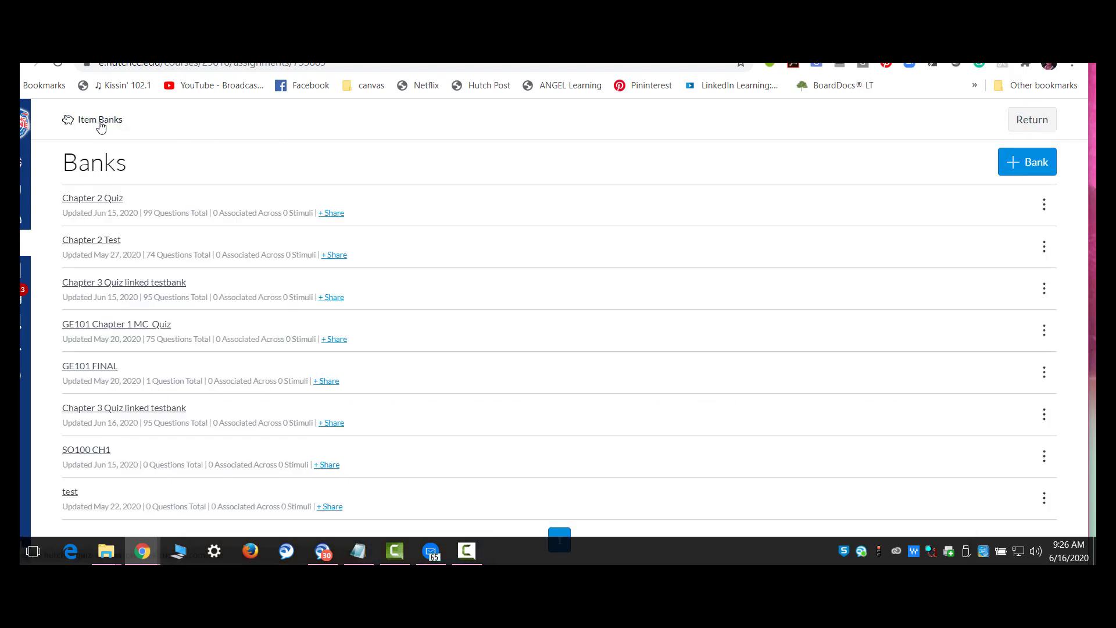
{"action": "left_click", "coordinate": [1037, 122]}
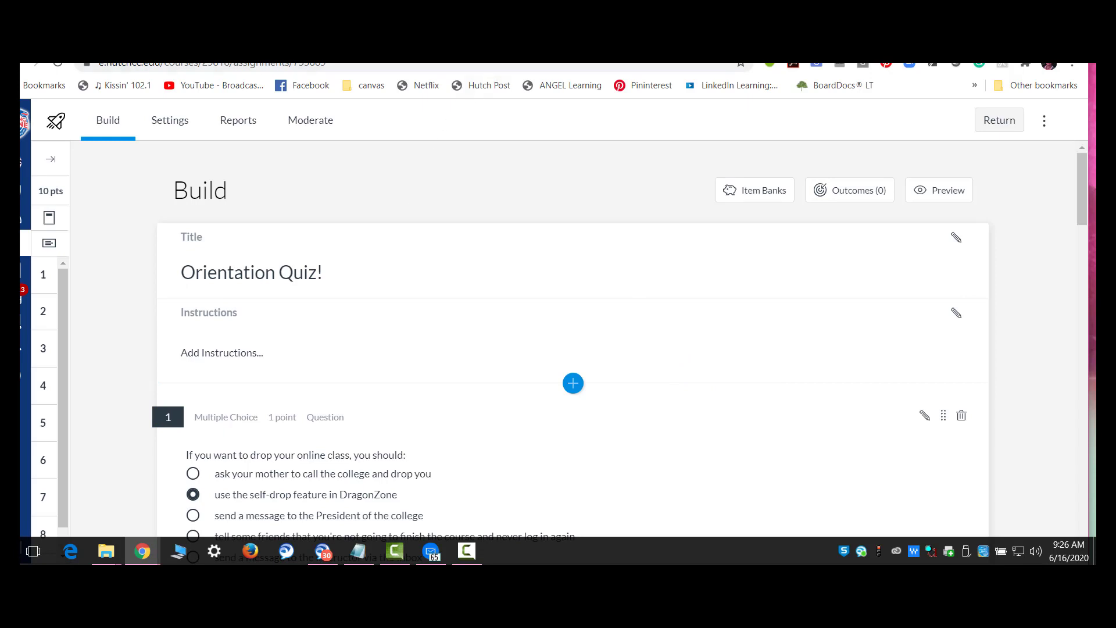
{"action": "left_click", "coordinate": [1009, 120]}
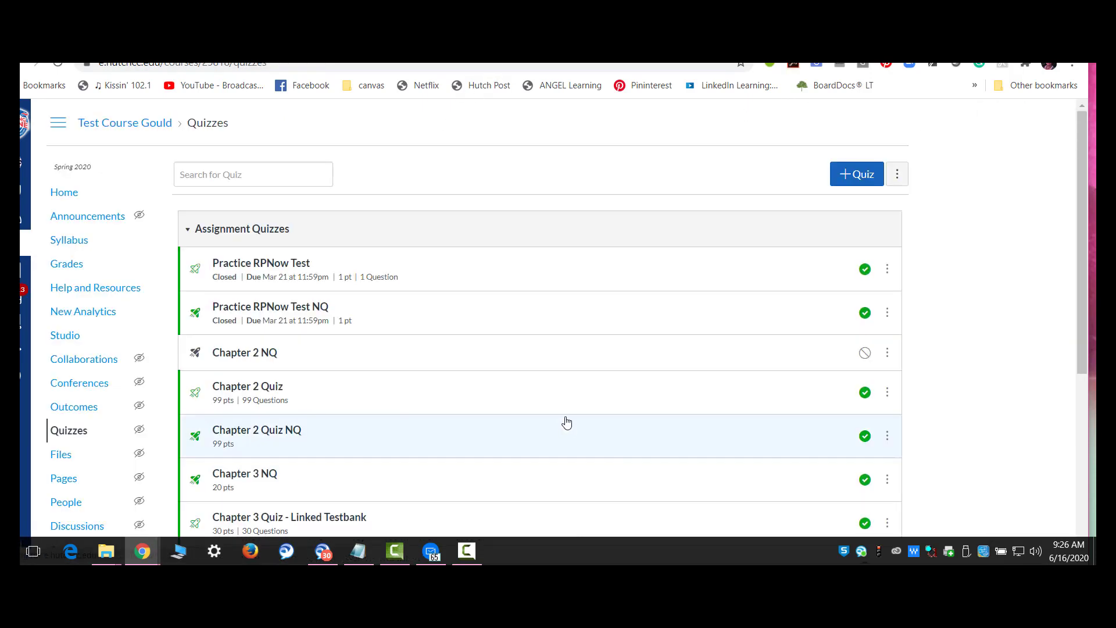
{"action": "scroll", "coordinate": [568, 412], "scroll_direction": "down", "scroll_amount": 4}
{"action": "scroll", "coordinate": [567, 407], "scroll_direction": "down", "scroll_amount": 2}
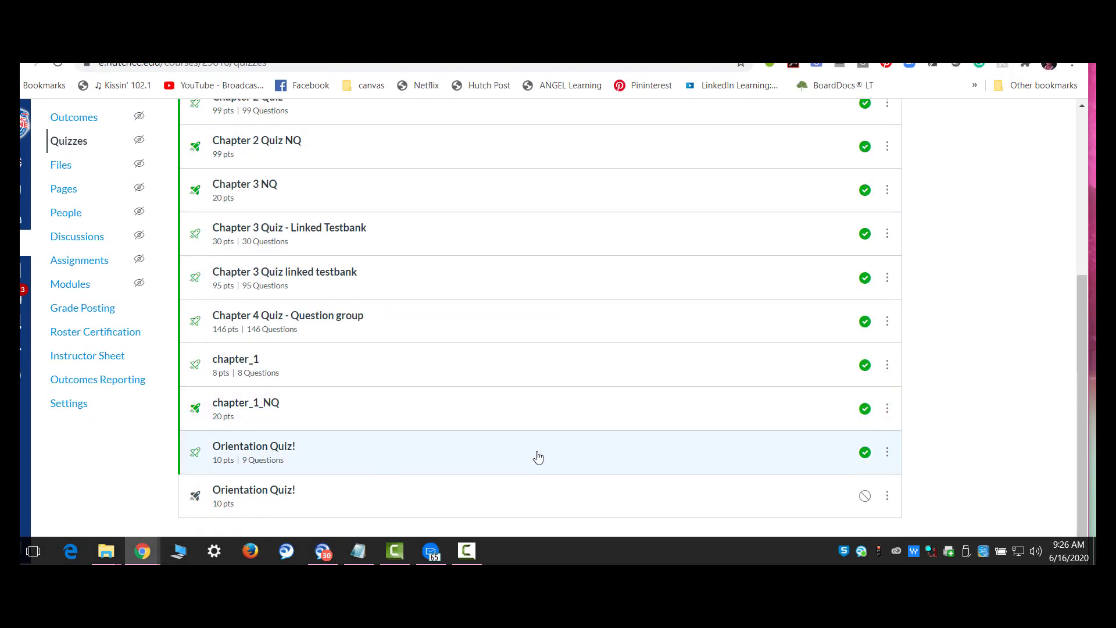
{"action": "scroll", "coordinate": [536, 456], "scroll_direction": "up", "scroll_amount": 3}
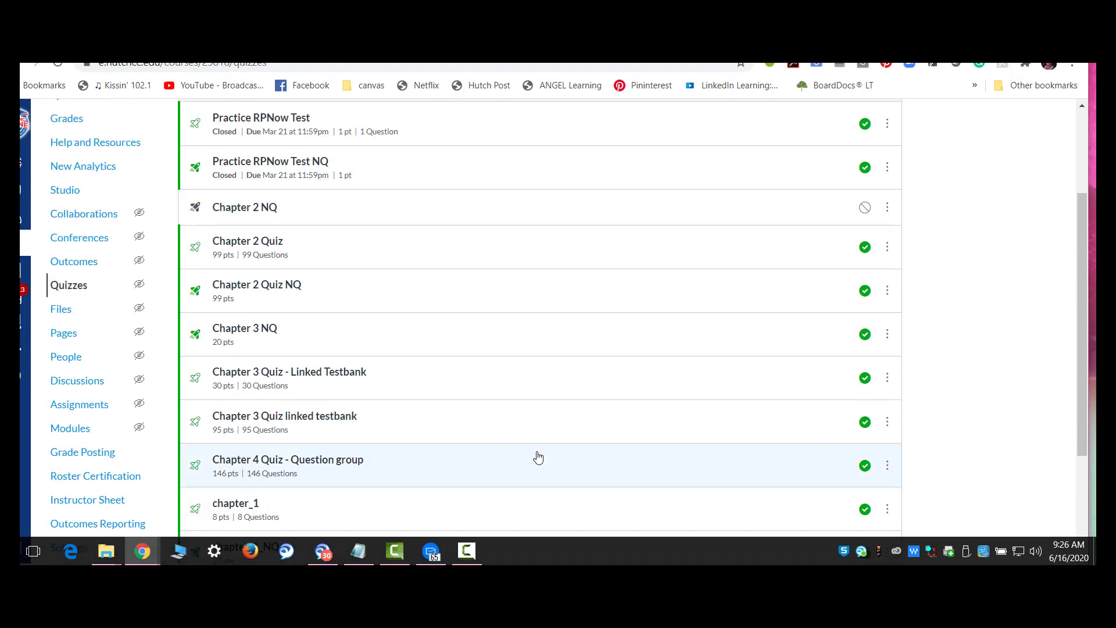
{"action": "scroll", "coordinate": [538, 458], "scroll_direction": "up", "scroll_amount": 1}
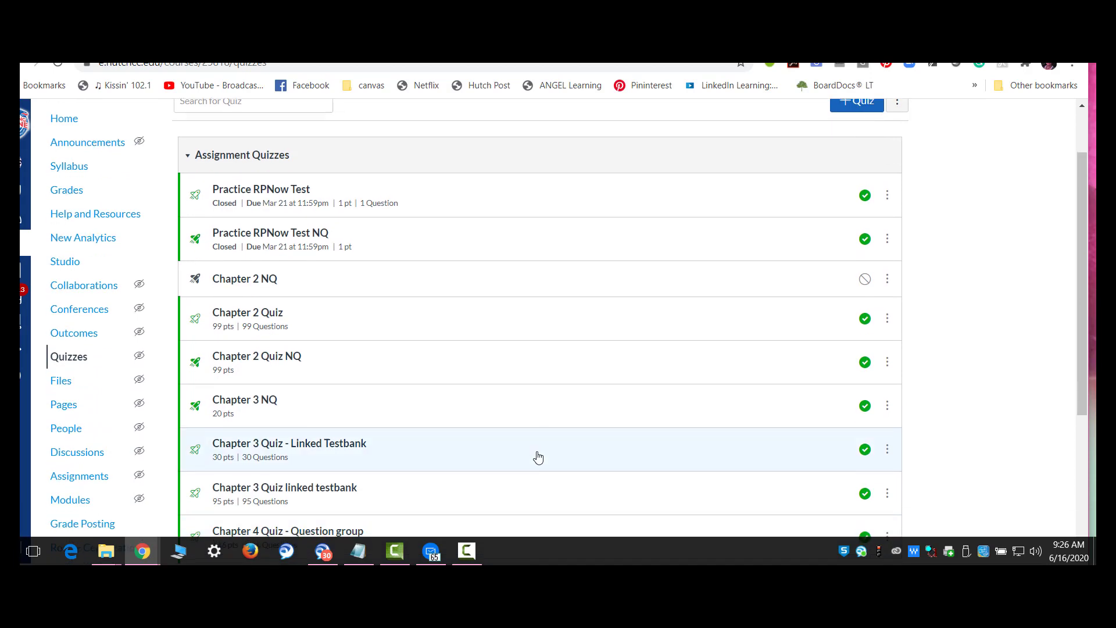
{"action": "scroll", "coordinate": [539, 458], "scroll_direction": "down", "scroll_amount": 4}
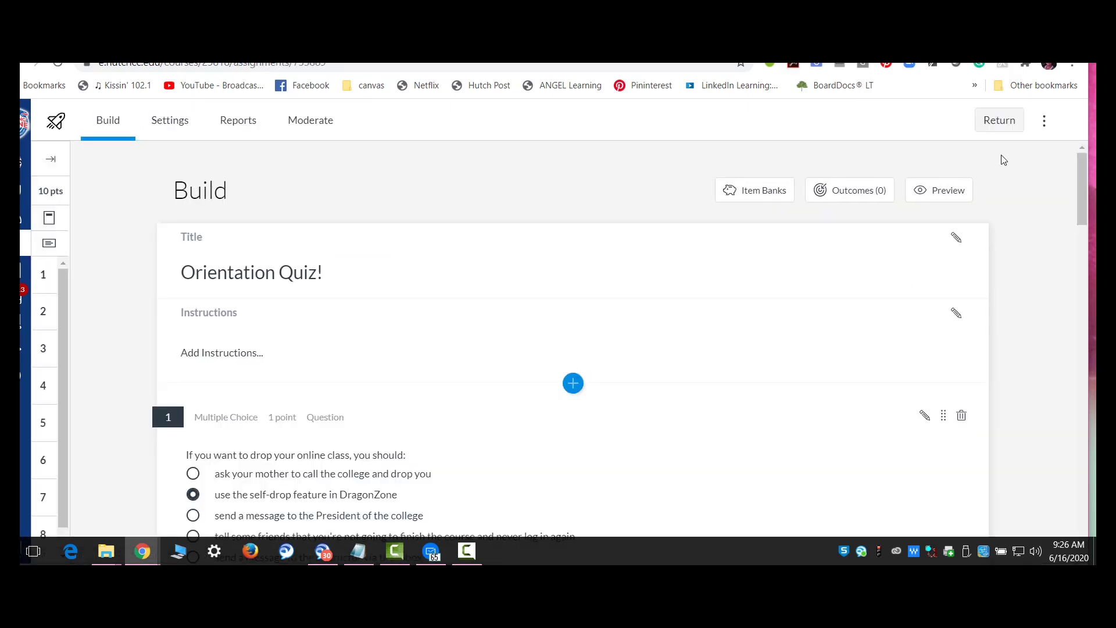
- Create an item bank named 'HE202_CH4_NQ' from Manage Item Banks and open it
{"action": "left_click", "coordinate": [1046, 124]}
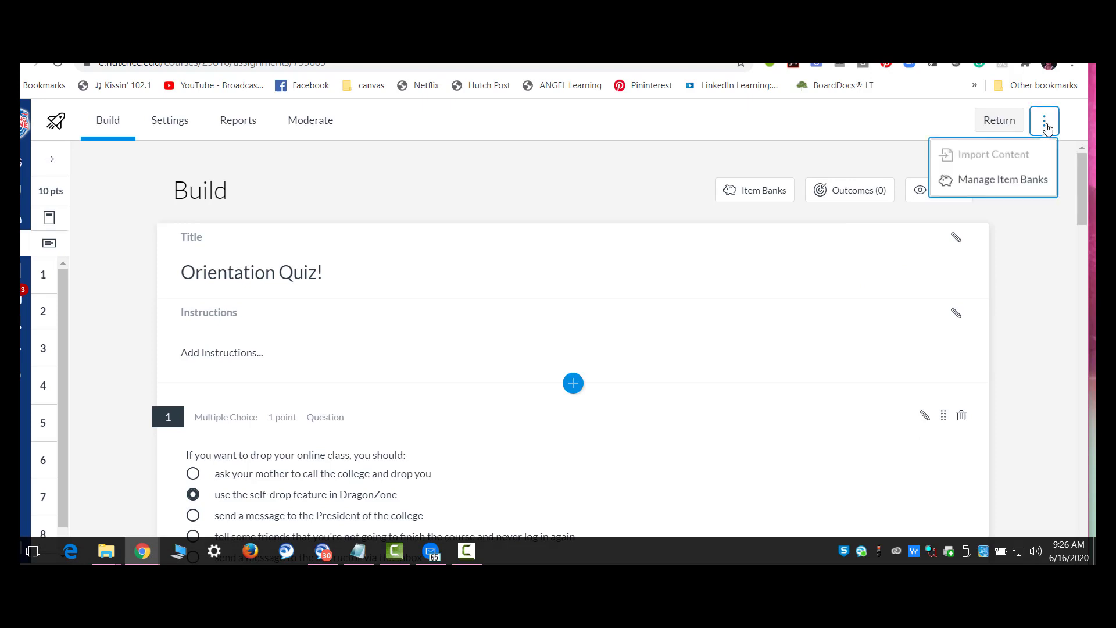
{"action": "left_click", "coordinate": [983, 180]}
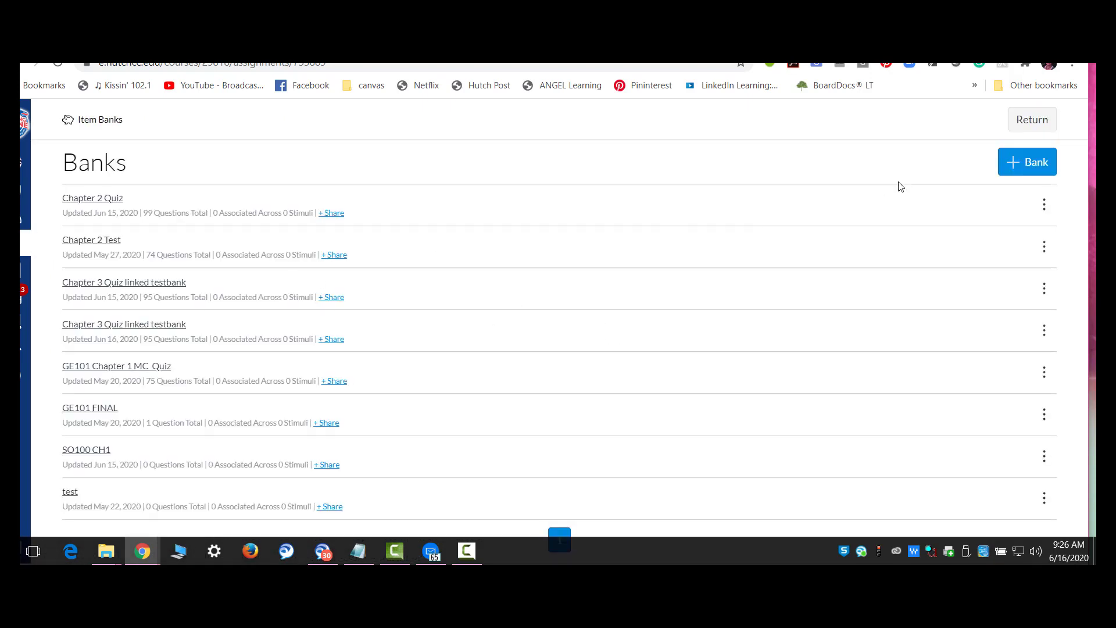
{"action": "left_click", "coordinate": [1024, 162]}
{"action": "left_click", "coordinate": [557, 347]}
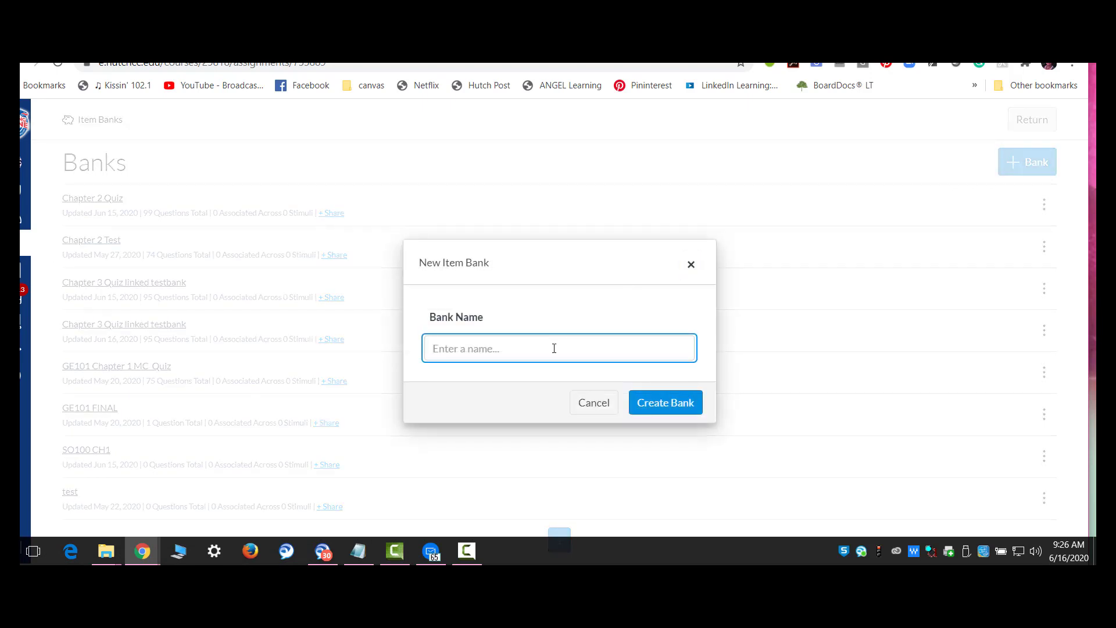
{"action": "type", "text": "HE202_CH4_NQ"}
{"action": "left_click", "coordinate": [665, 403]}
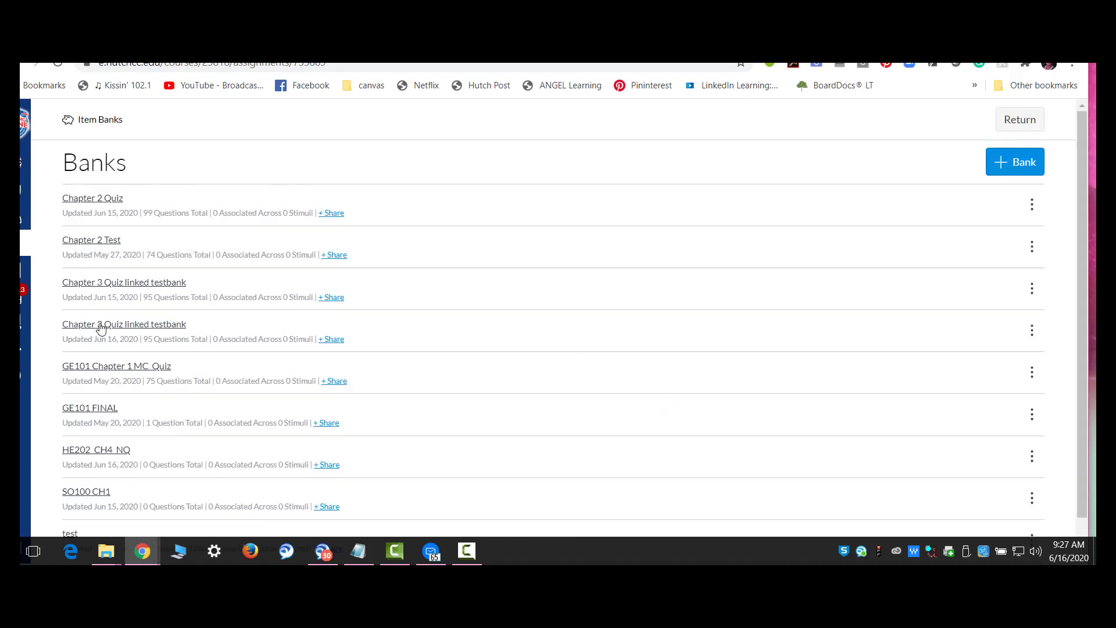
{"action": "scroll", "coordinate": [140, 441], "scroll_direction": "down", "scroll_amount": 1}
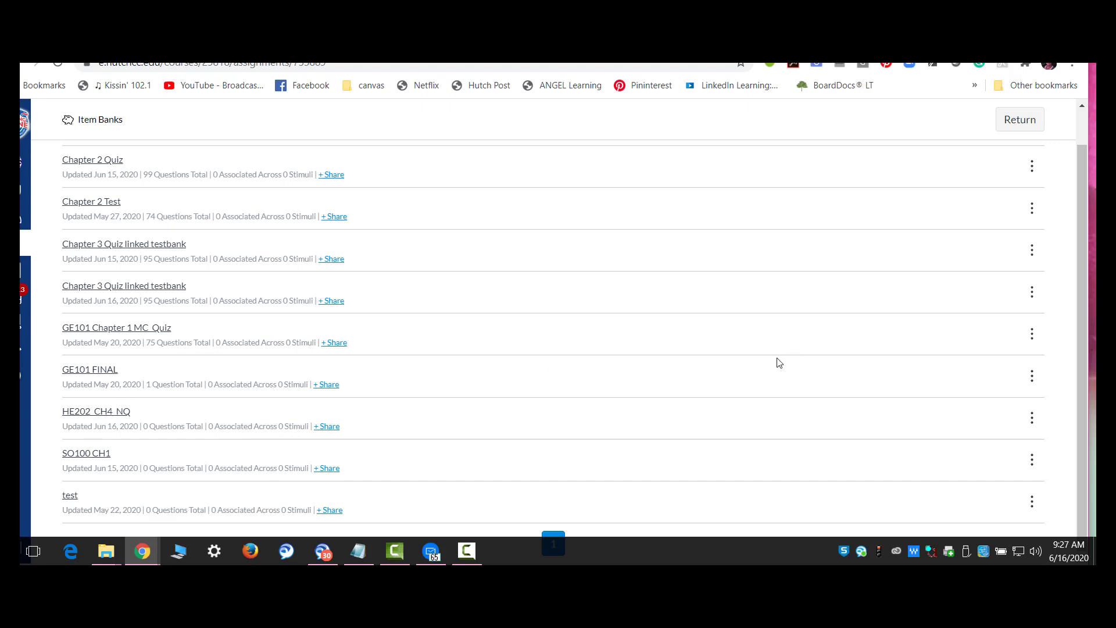
{"action": "left_click", "coordinate": [92, 414]}
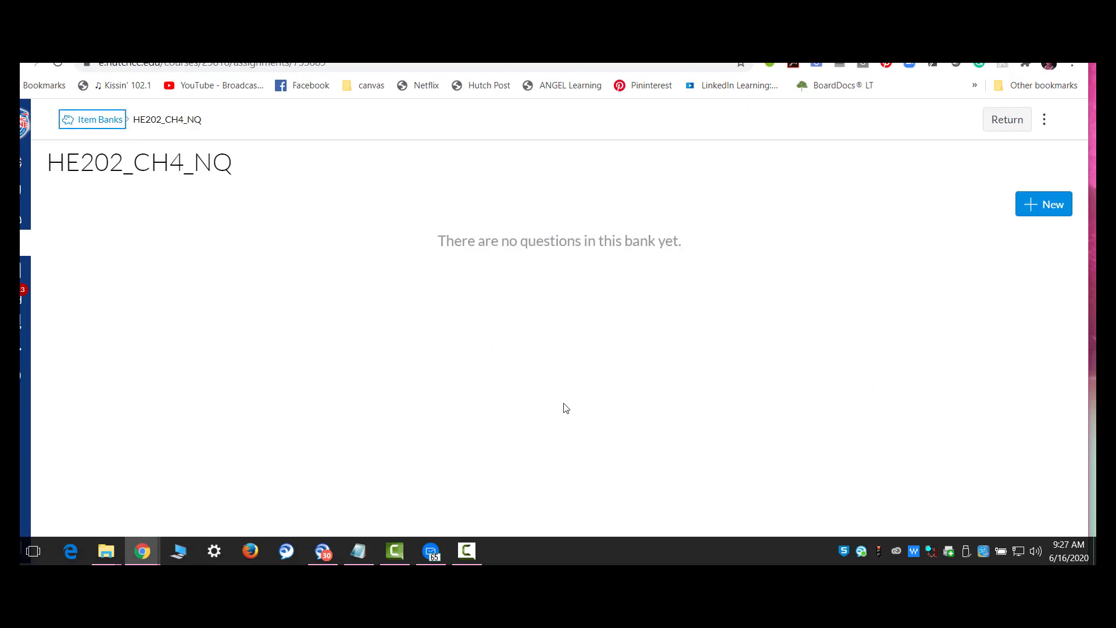
- Import HE202_Chapter4_NQ.zip into the bank, adding 146 questions, then go back to Item Banks
{"action": "left_click", "coordinate": [1045, 121]}
{"action": "left_click", "coordinate": [1031, 156]}
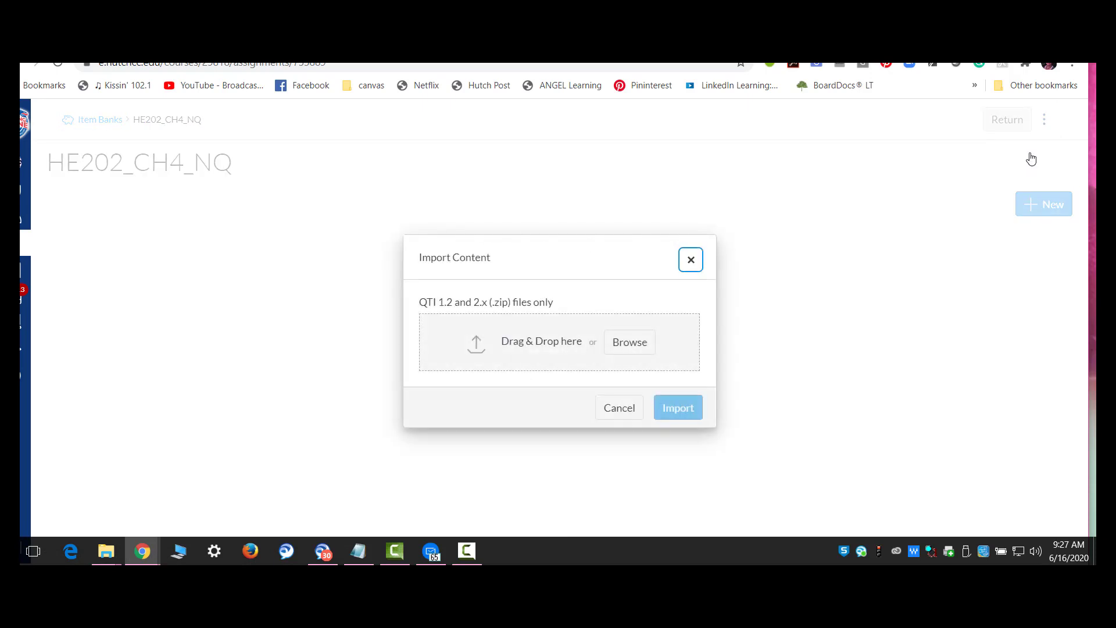
{"action": "left_click", "coordinate": [622, 350]}
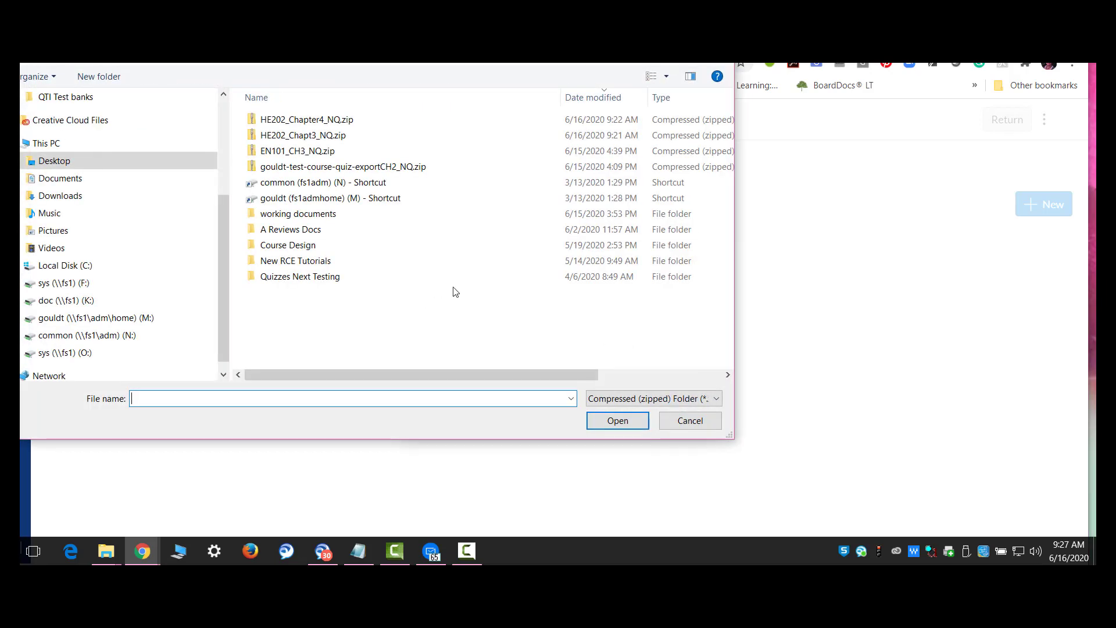
{"action": "left_click", "coordinate": [282, 120]}
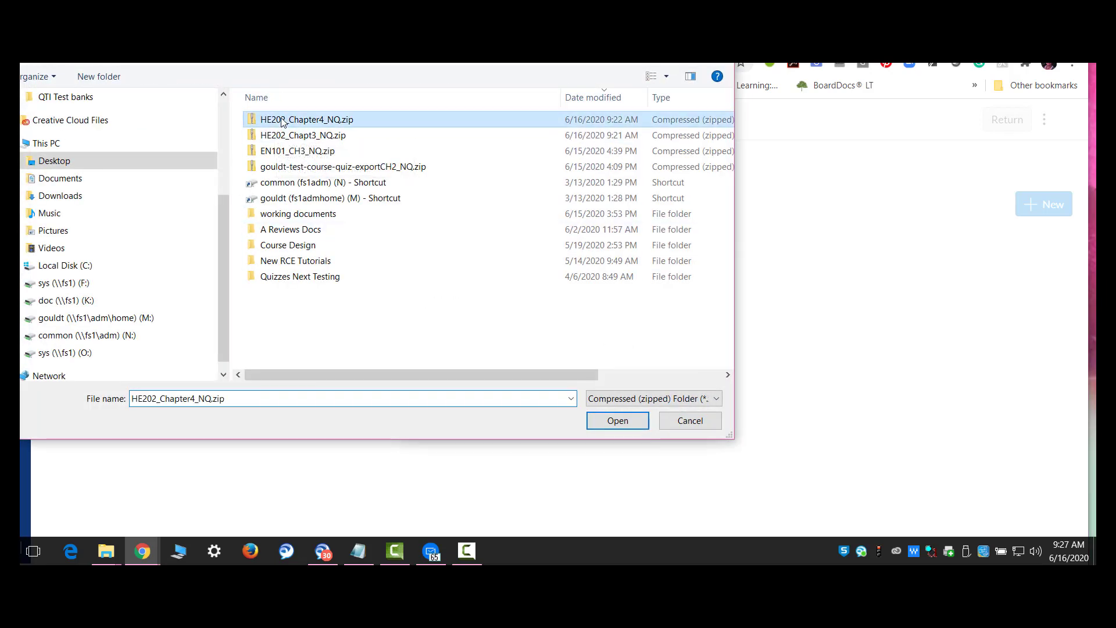
{"action": "double_click", "coordinate": [282, 120]}
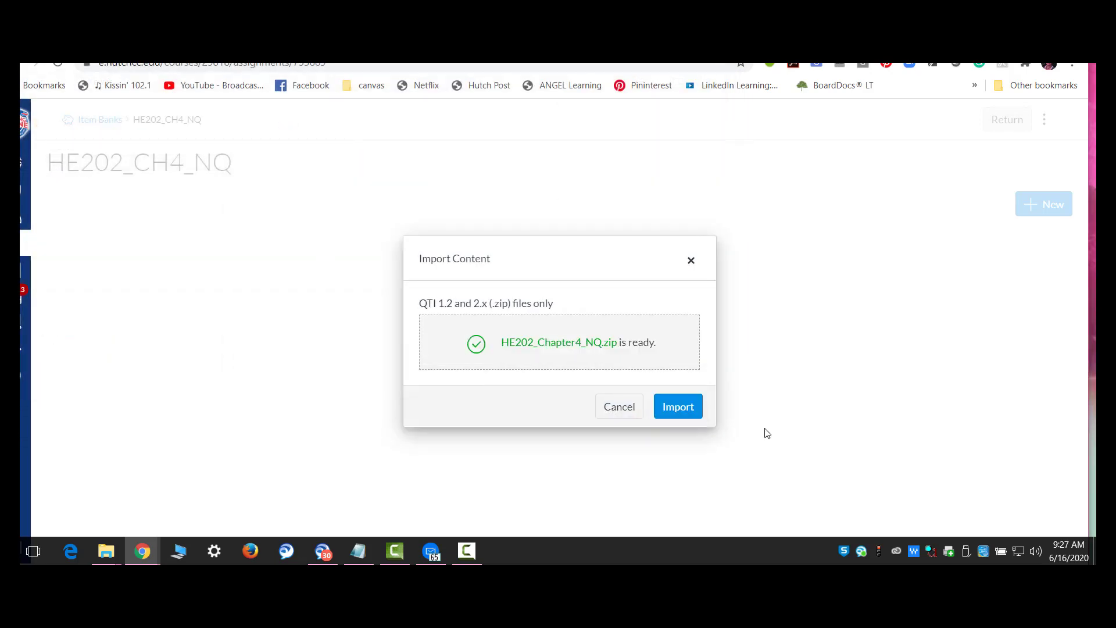
{"action": "left_click", "coordinate": [678, 408]}
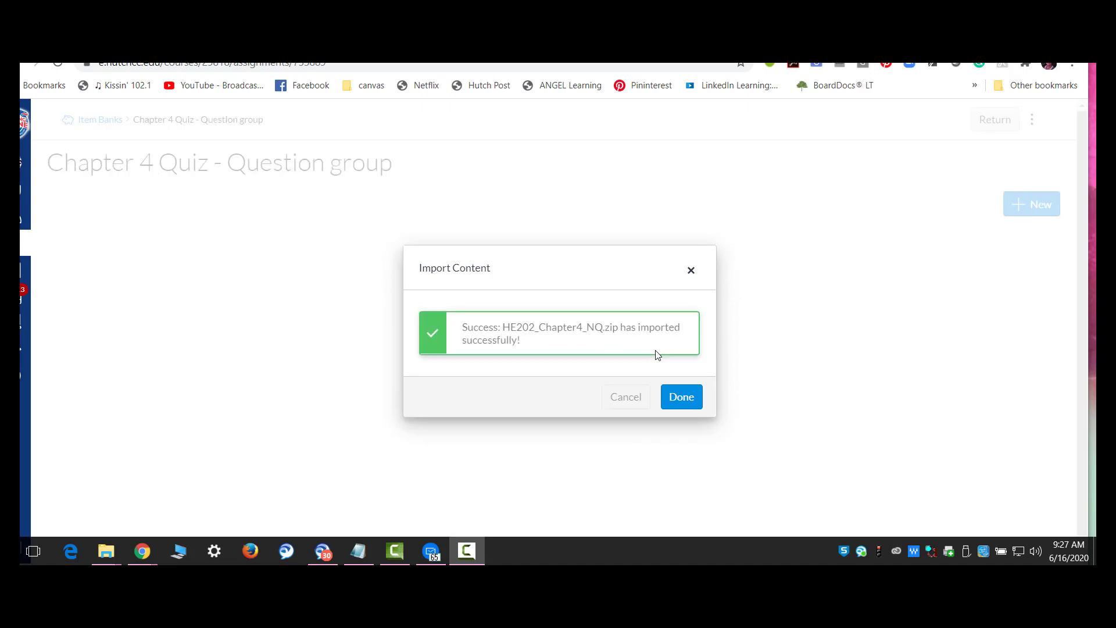
{"action": "left_click", "coordinate": [677, 400]}
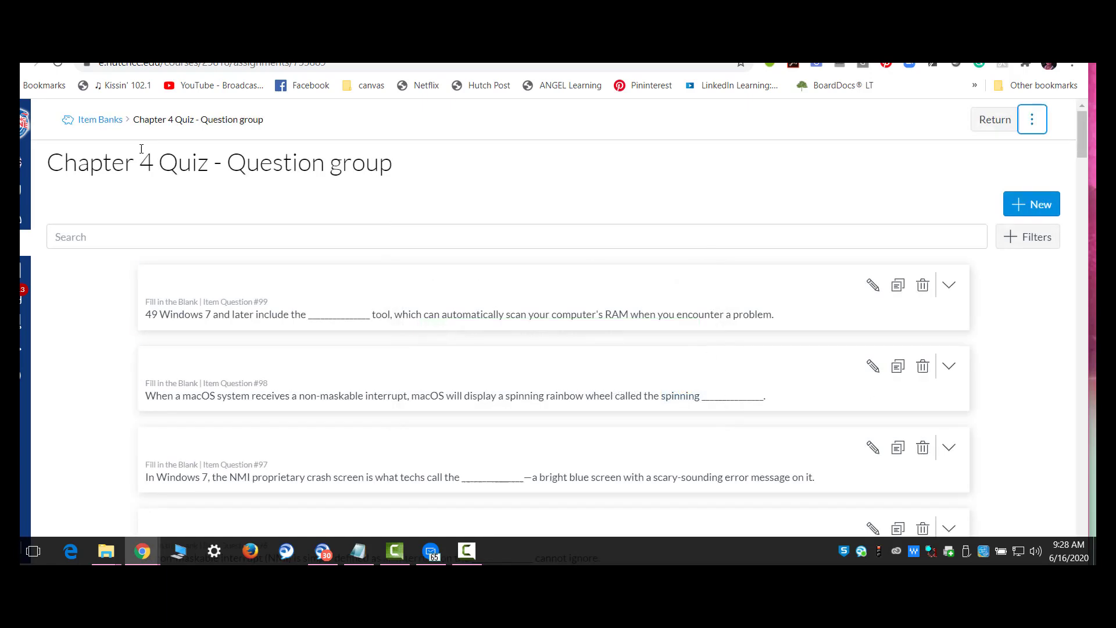
{"action": "left_click", "coordinate": [93, 120]}
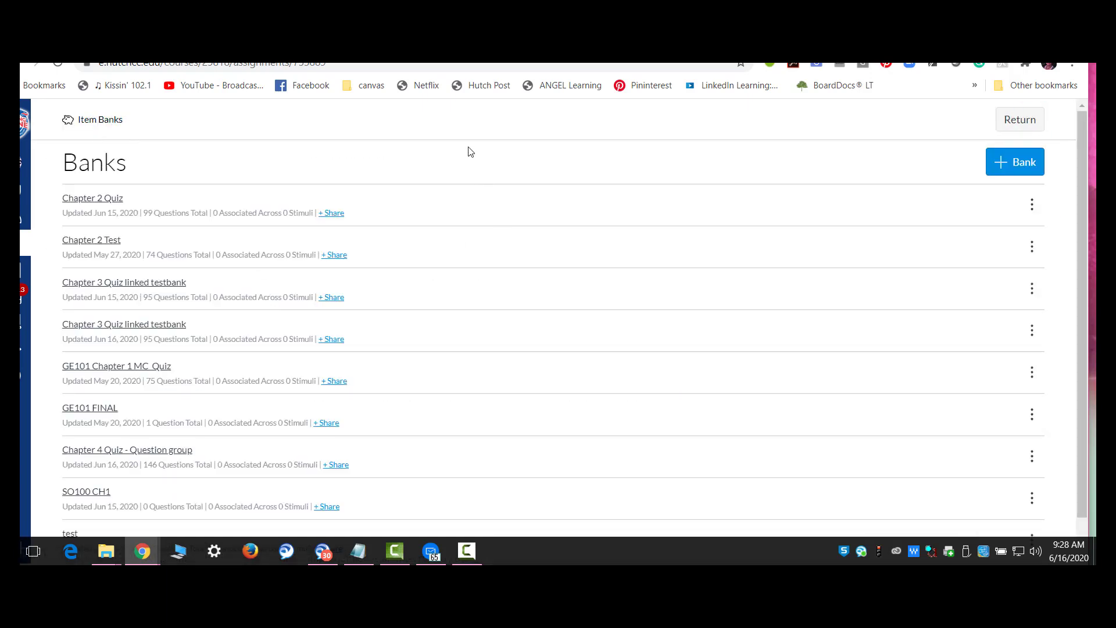